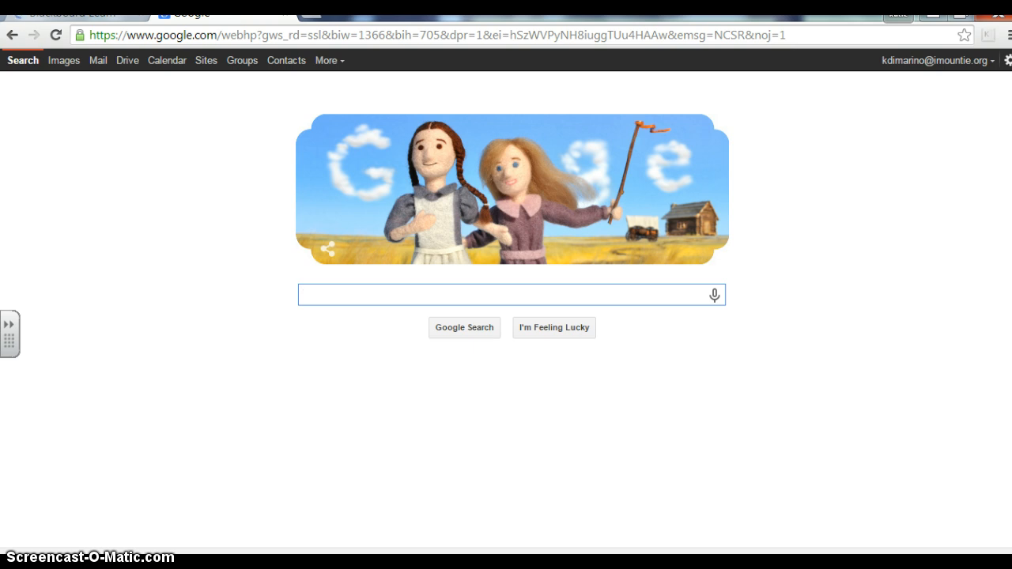
Search the web for "Google Forms" and open Google Forms from its official result
{"action": "left_click", "coordinate": [403, 296]}
{"action": "left_click", "coordinate": [403, 295]}
{"action": "type", "text": "Google F"}
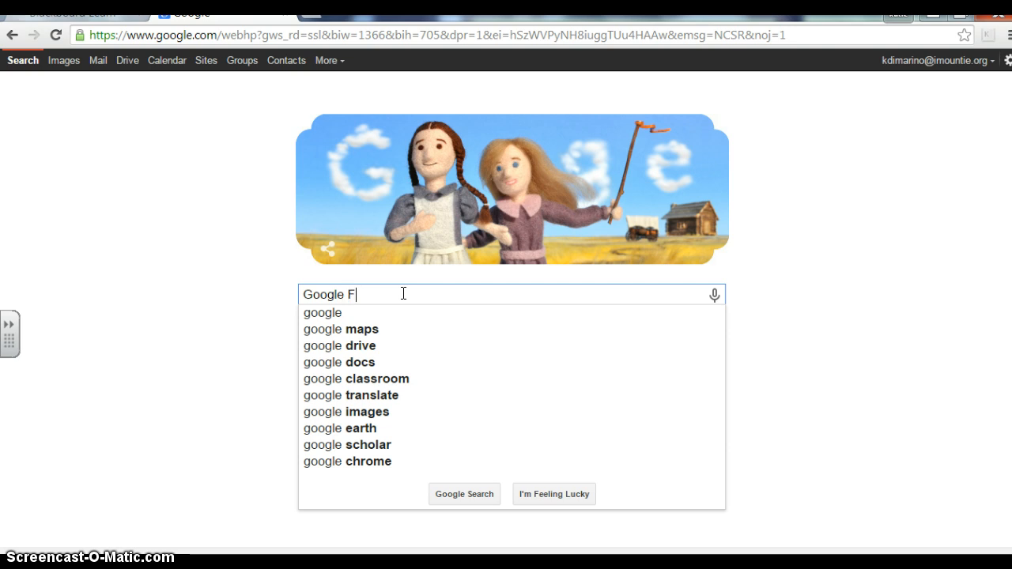
{"action": "type", "text": "orms"}
{"action": "key", "text": "Return"}
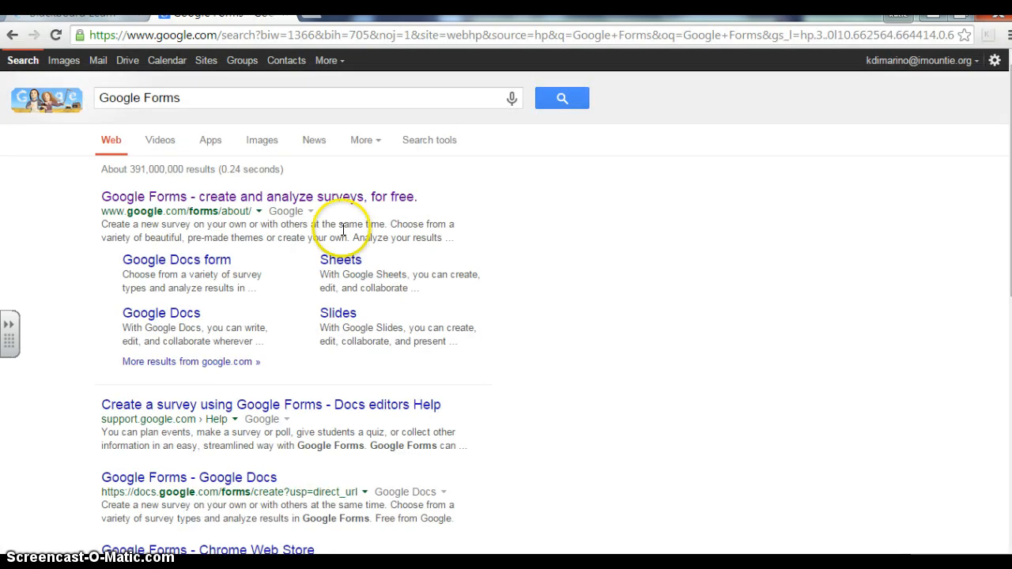
{"action": "left_click", "coordinate": [281, 201]}
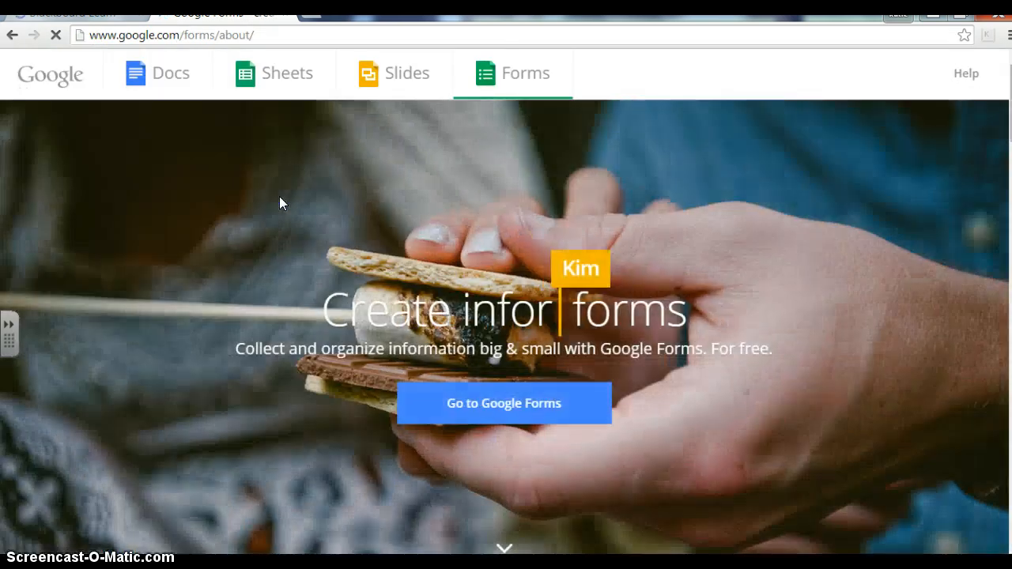
{"action": "left_click", "coordinate": [499, 394]}
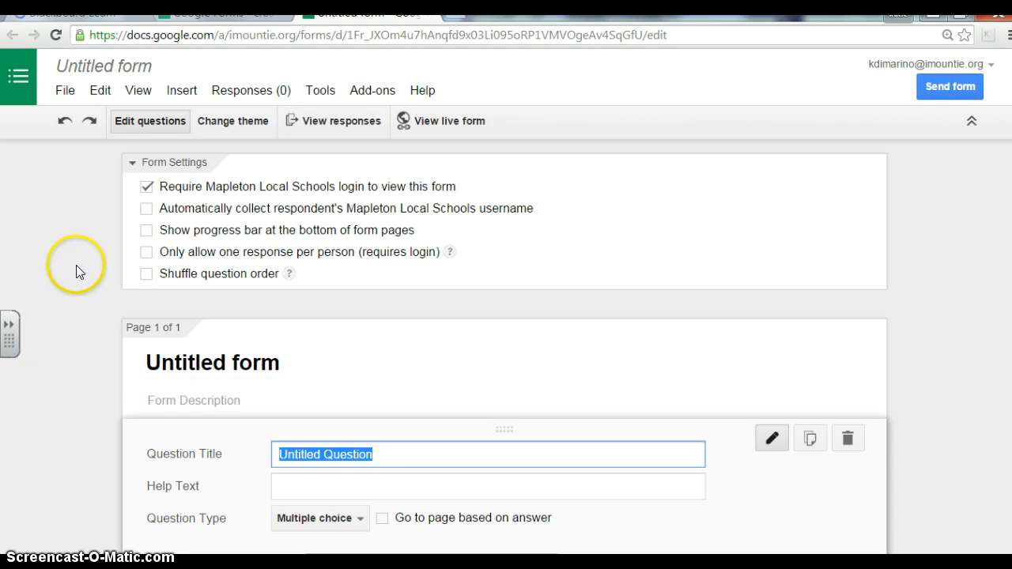
Rename the untitled form as "Ancient Egypt Test"
{"action": "left_click", "coordinate": [124, 75]}
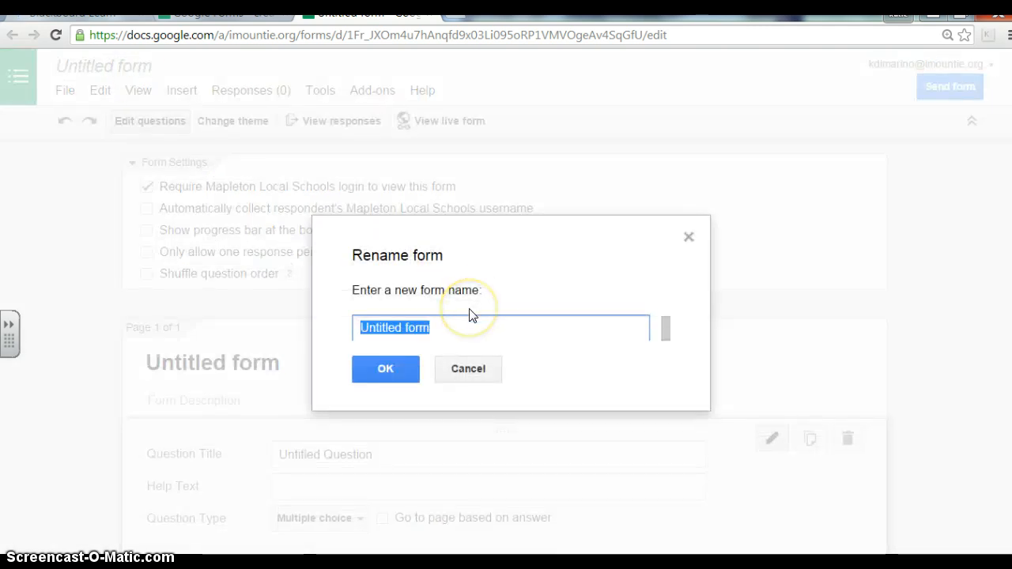
{"action": "type", "text": "Ancient "}
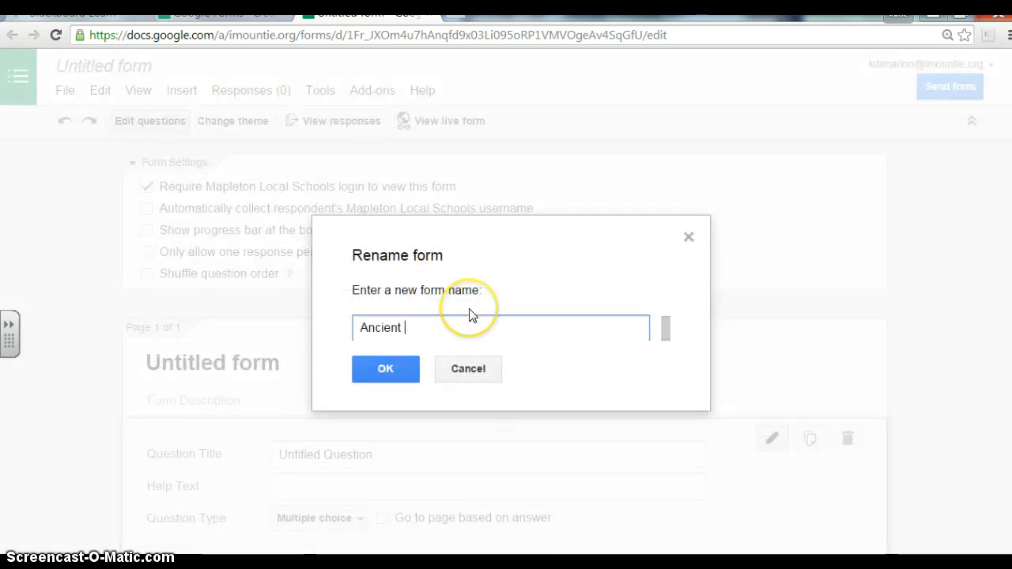
{"action": "type", "text": "Egypt "}
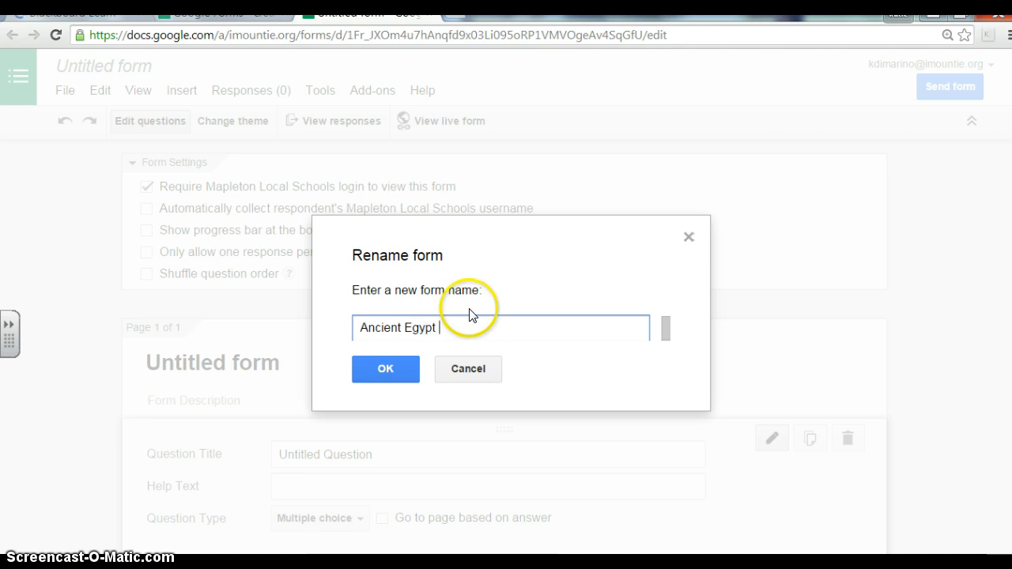
{"action": "type", "text": "Test"}
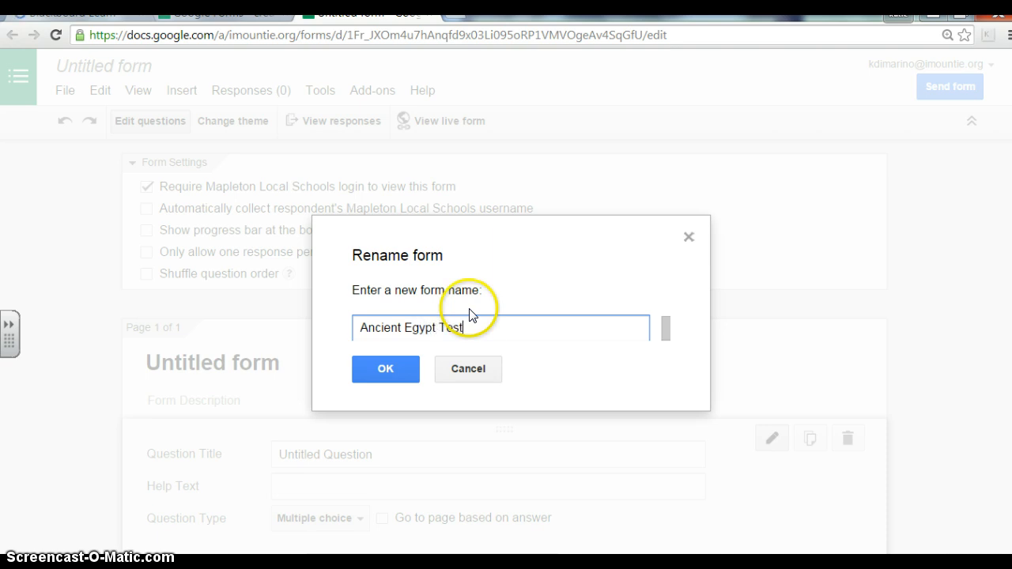
{"action": "left_click", "coordinate": [380, 371]}
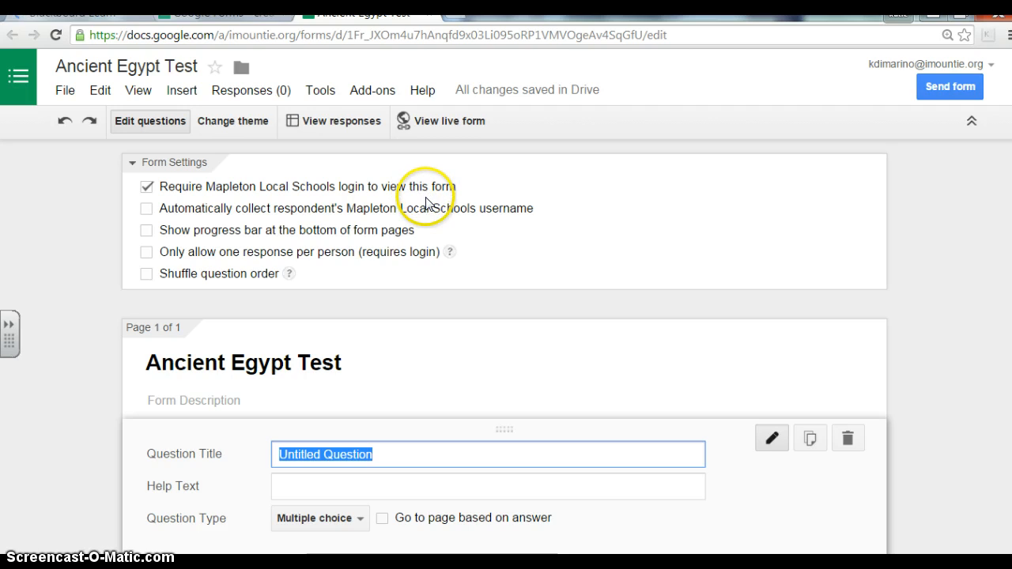
Look through the question types available for the form's first question
{"action": "left_click_drag", "start_coordinate": [1010, 229], "coordinate": [1010, 326]}
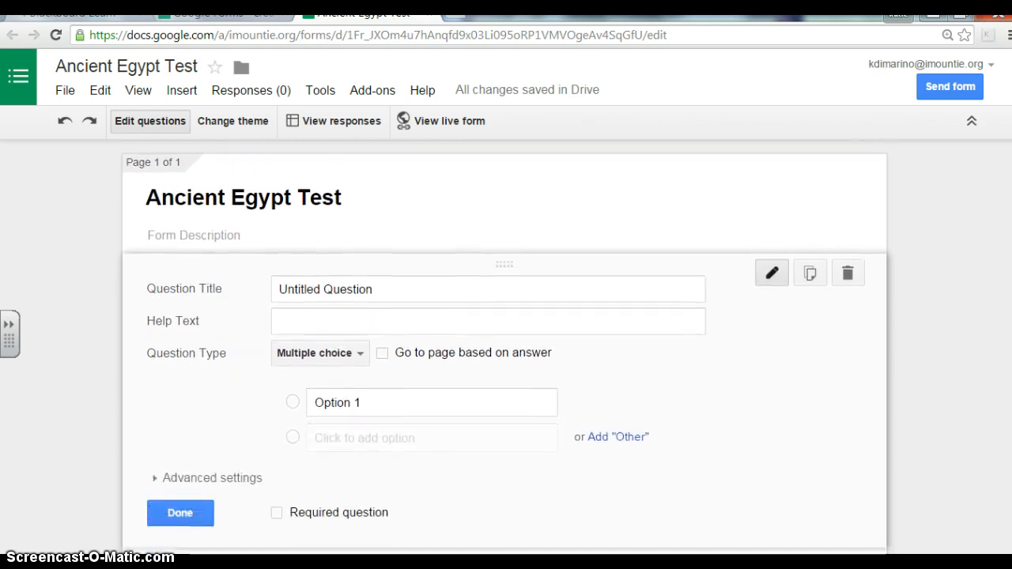
{"action": "left_click_drag", "start_coordinate": [1008, 283], "coordinate": [1008, 327]}
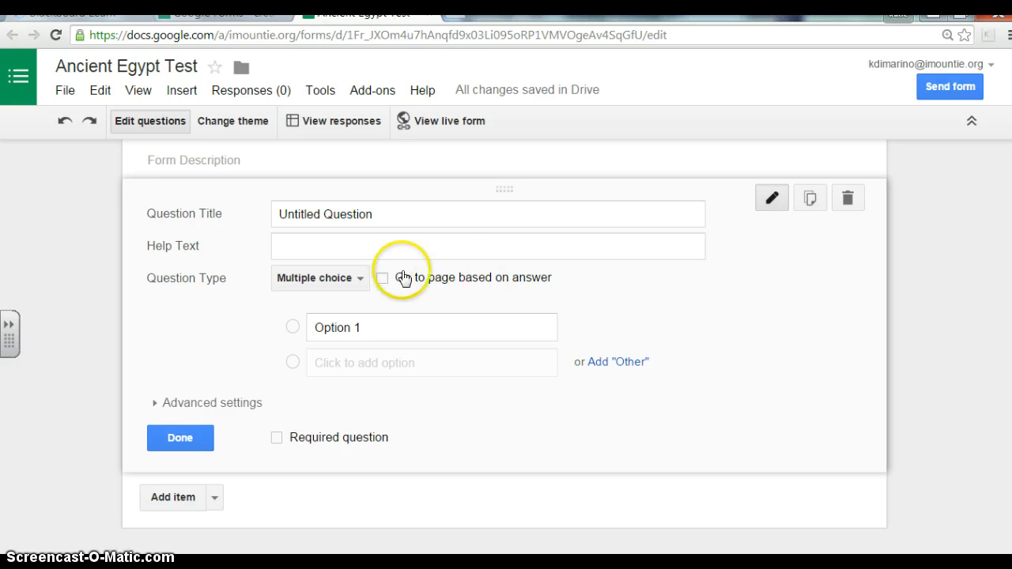
{"action": "left_click", "coordinate": [357, 277]}
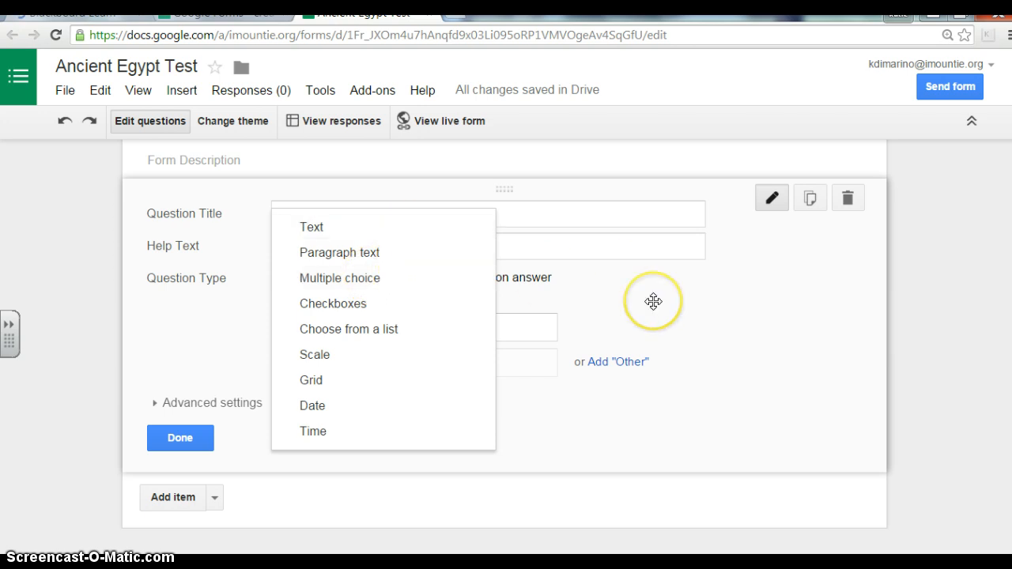
{"action": "left_click", "coordinate": [199, 337]}
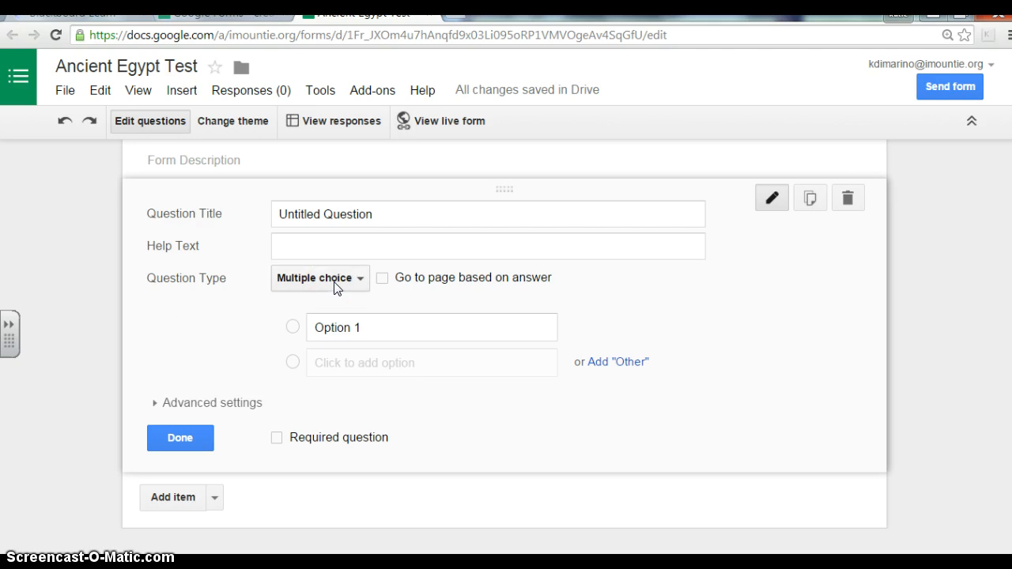
Set the first question's title to "What is the process Ancient Egyptians used to preserve bodies?"
{"action": "left_click", "coordinate": [419, 212]}
{"action": "left_click_drag", "start_coordinate": [402, 214], "coordinate": [215, 225]}
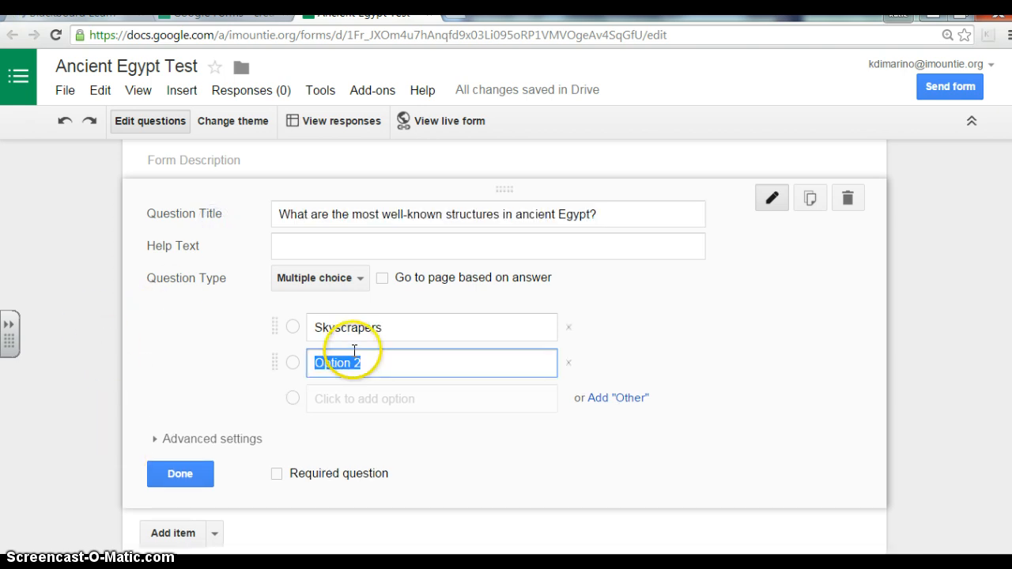
{"action": "left_click_drag", "start_coordinate": [622, 215], "coordinate": [268, 228]}
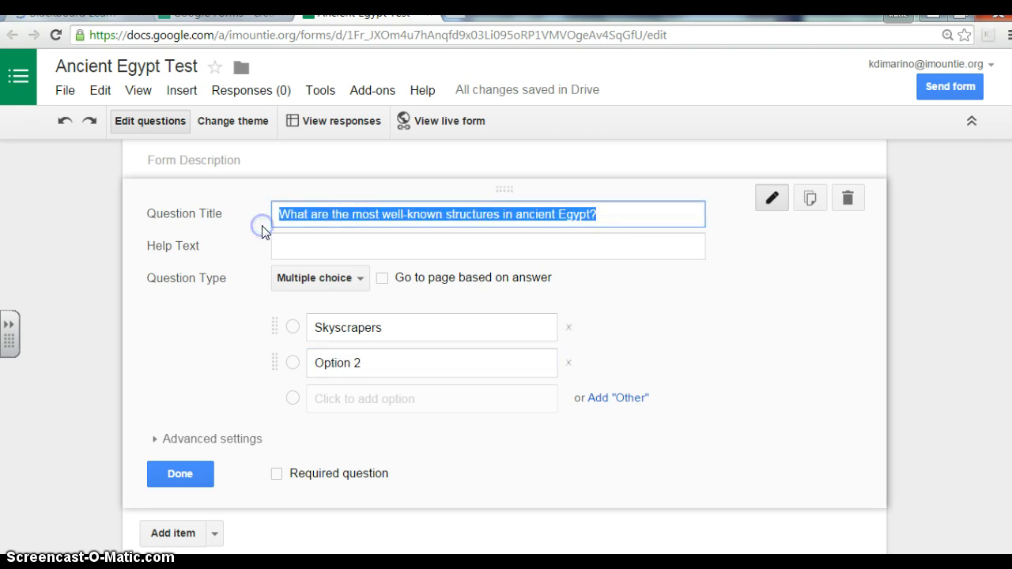
{"action": "key", "text": "BackSpace"}
{"action": "type", "text": "W"}
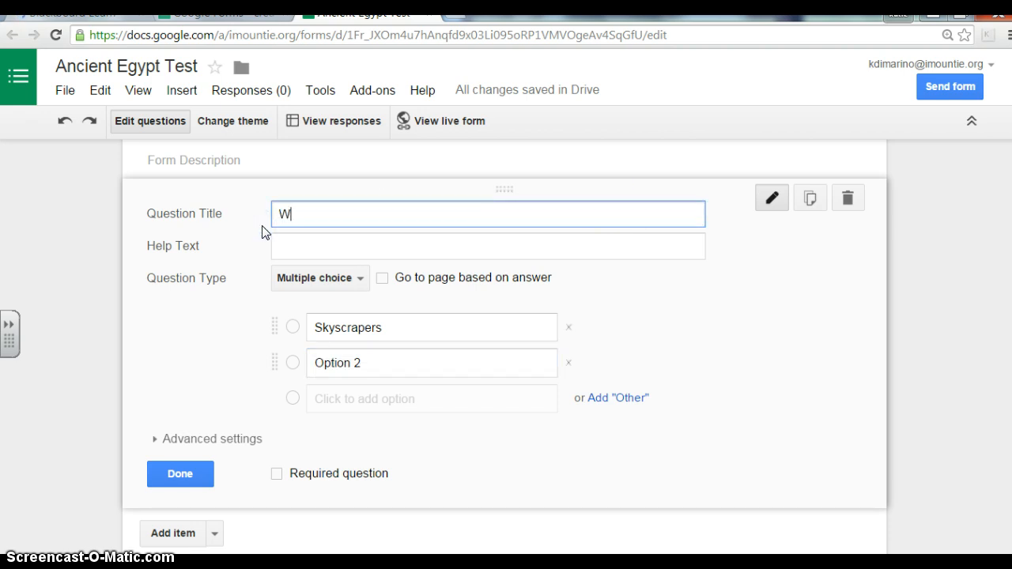
{"action": "type", "text": "hat is the process Anc"}
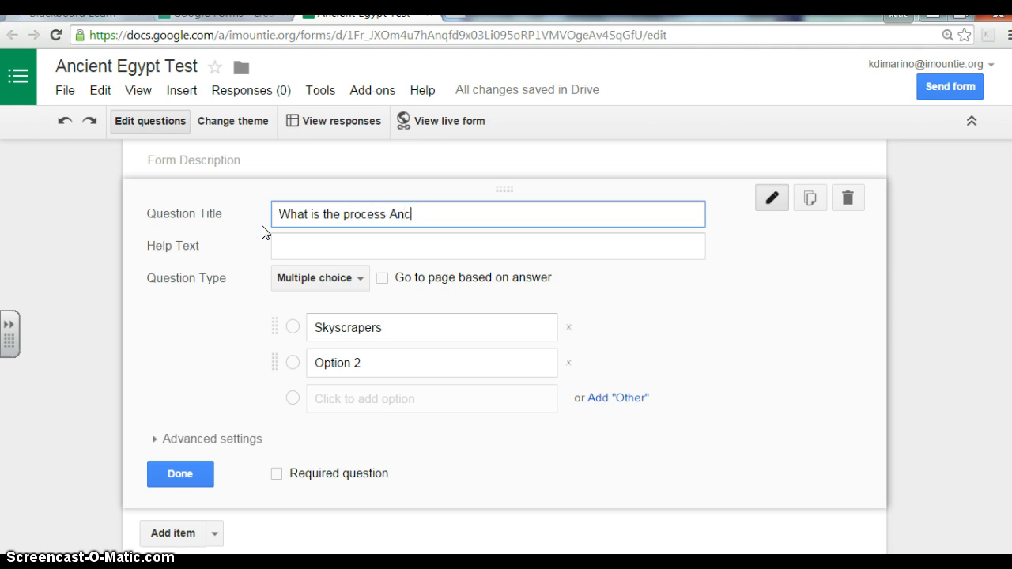
{"action": "type", "text": "ient Egyptians used to"}
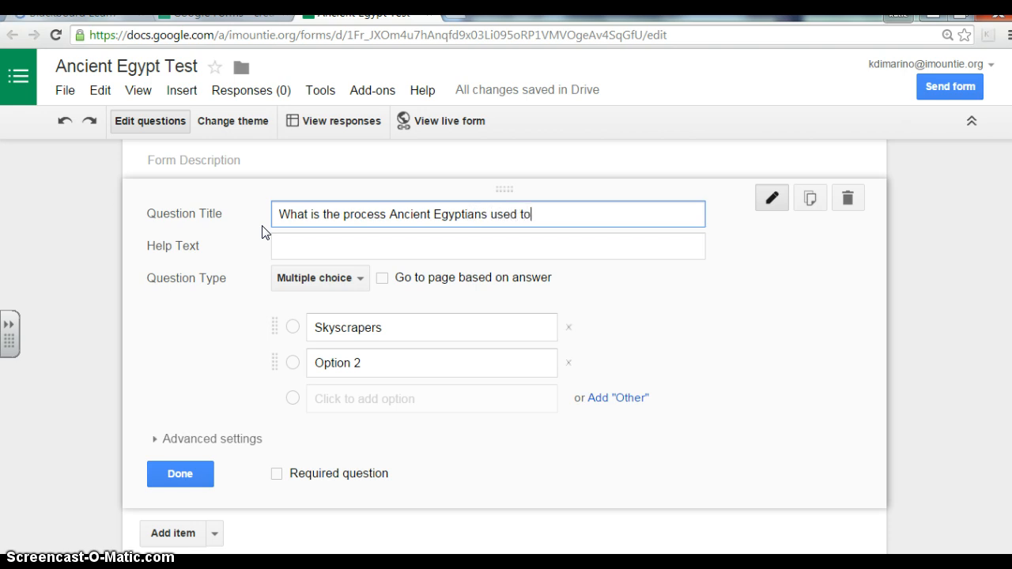
{"action": "type", "text": " preserve bodies?"}
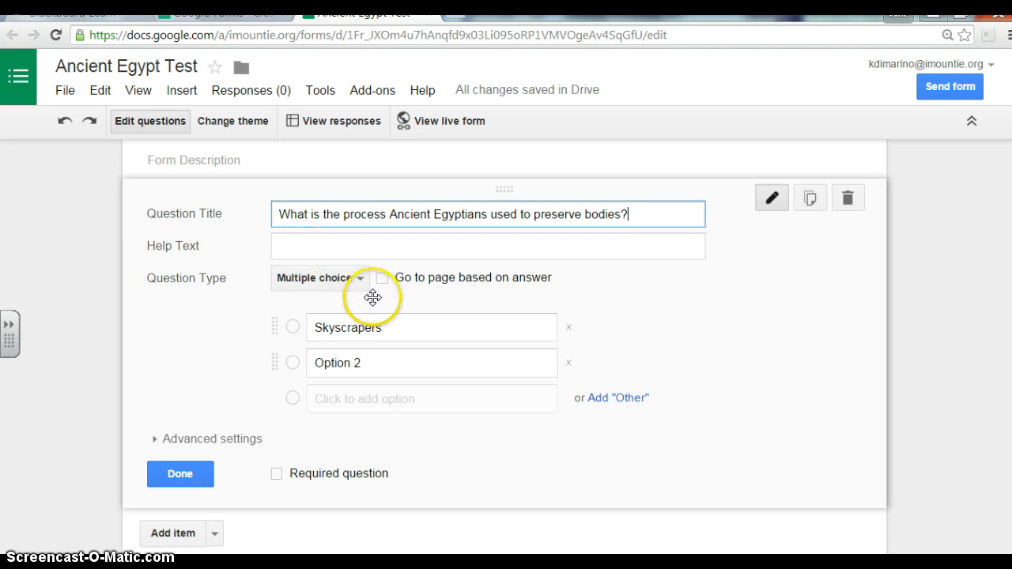
Set the question's first answer option to "Cremating"
{"action": "left_click", "coordinate": [400, 327]}
{"action": "left_click_drag", "start_coordinate": [223, 324], "coordinate": [400, 341]}
{"action": "type", "text": "Crea"}
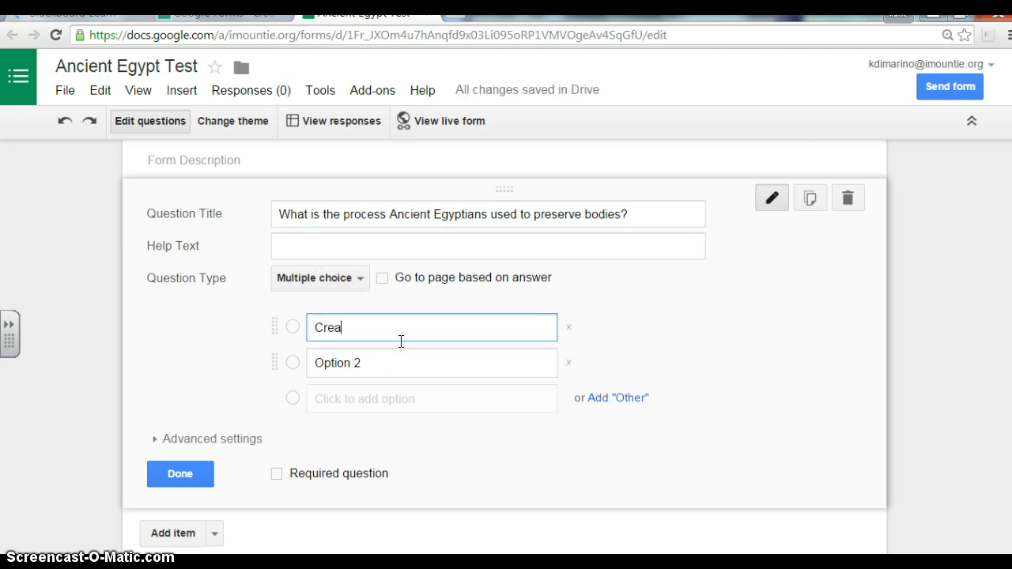
{"action": "type", "text": "mating"}
{"action": "key", "text": "BackSpace"}
{"action": "key", "text": "BackSpace"}
{"action": "key", "text": "BackSpace"}
{"action": "key", "text": "BackSpace"}
{"action": "key", "text": "BackSpace"}
{"action": "key", "text": "BackSpace"}
{"action": "key", "text": "BackSpace"}
{"action": "type", "text": "matin"}
Set the second answer option to "Embalming" and the third to "Burial", and finish editing the question
{"action": "left_click", "coordinate": [389, 363]}
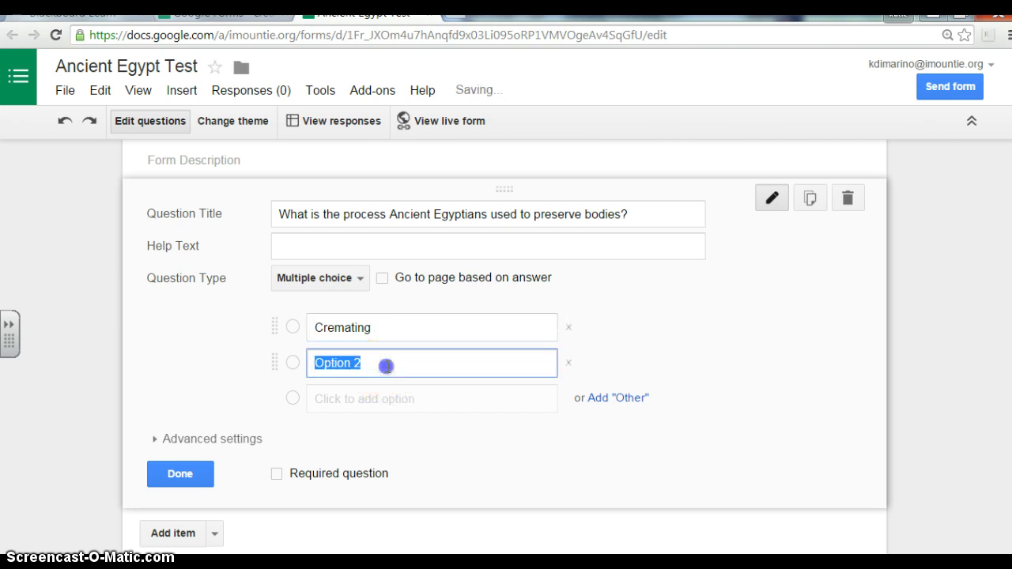
{"action": "type", "text": "Embalming"}
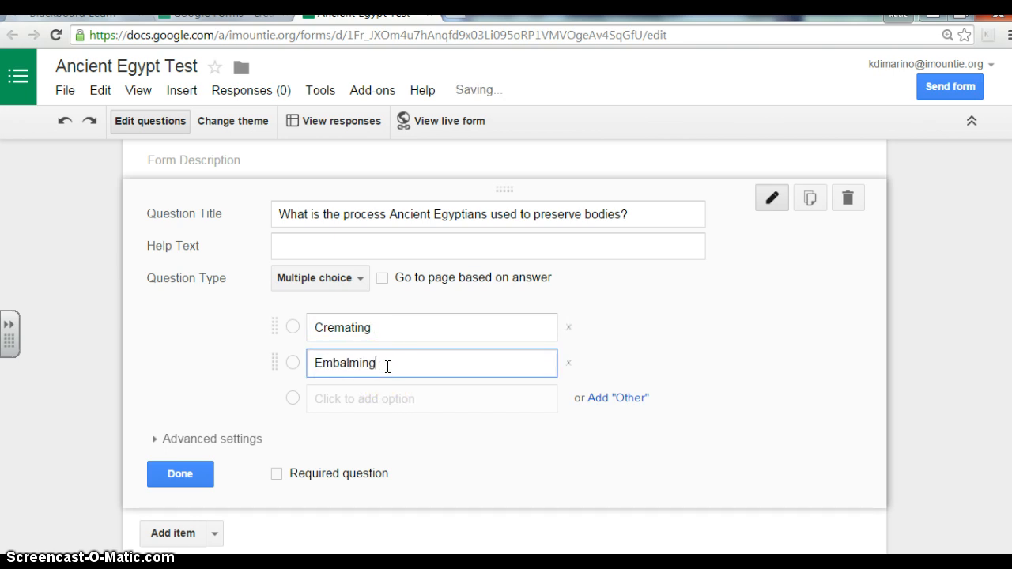
{"action": "left_click", "coordinate": [397, 399]}
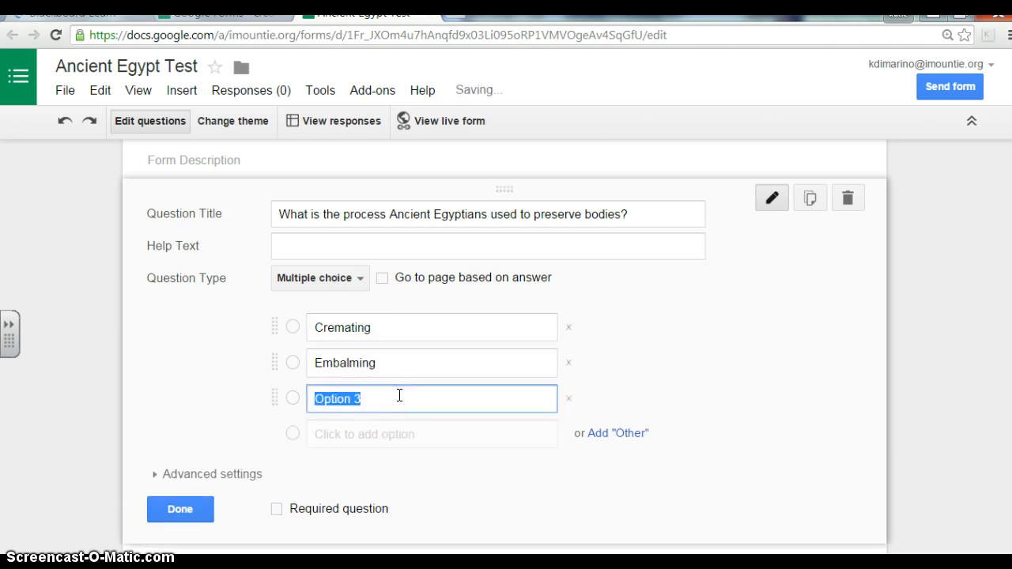
{"action": "type", "text": "Burial"}
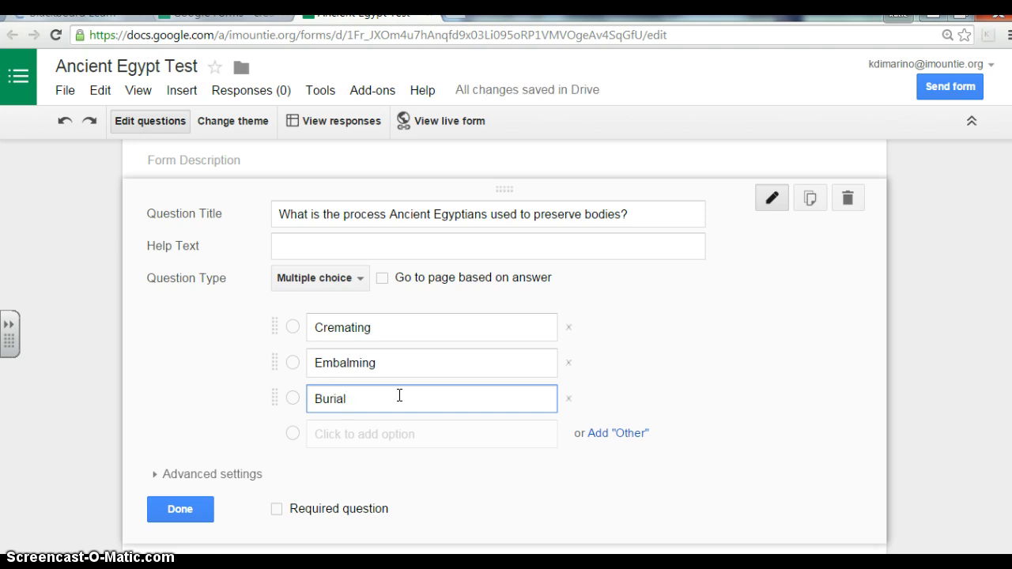
{"action": "left_click", "coordinate": [827, 324]}
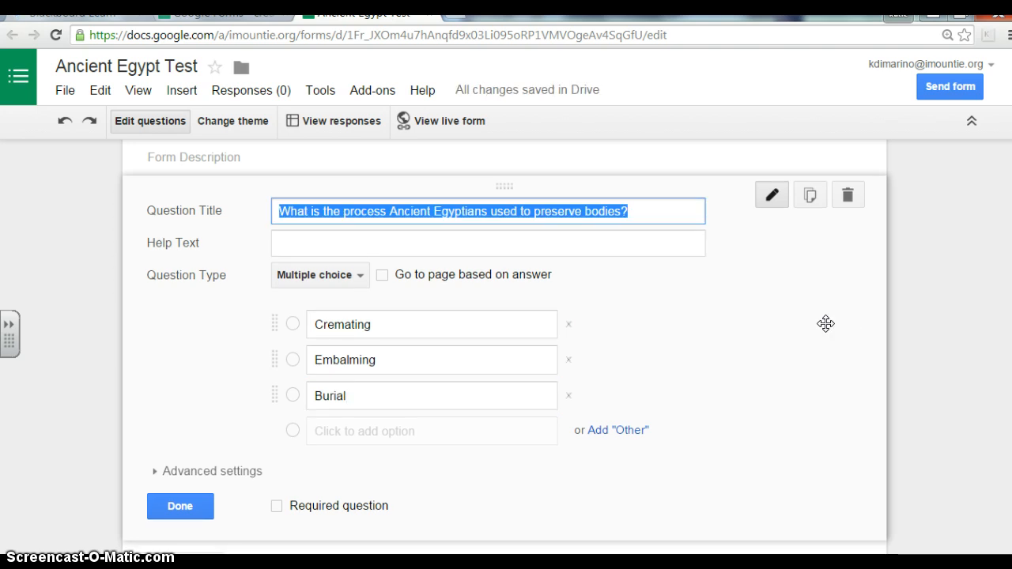
{"action": "left_click", "coordinate": [180, 506]}
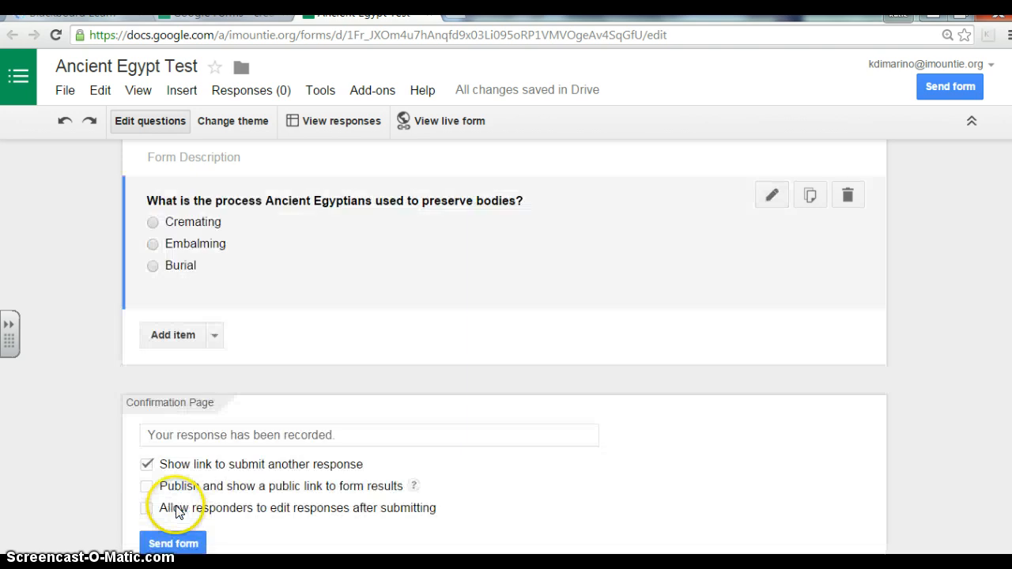
Add a required text question titled "What is the name of the famous river flowing through Egypt?"
{"action": "left_click", "coordinate": [214, 326]}
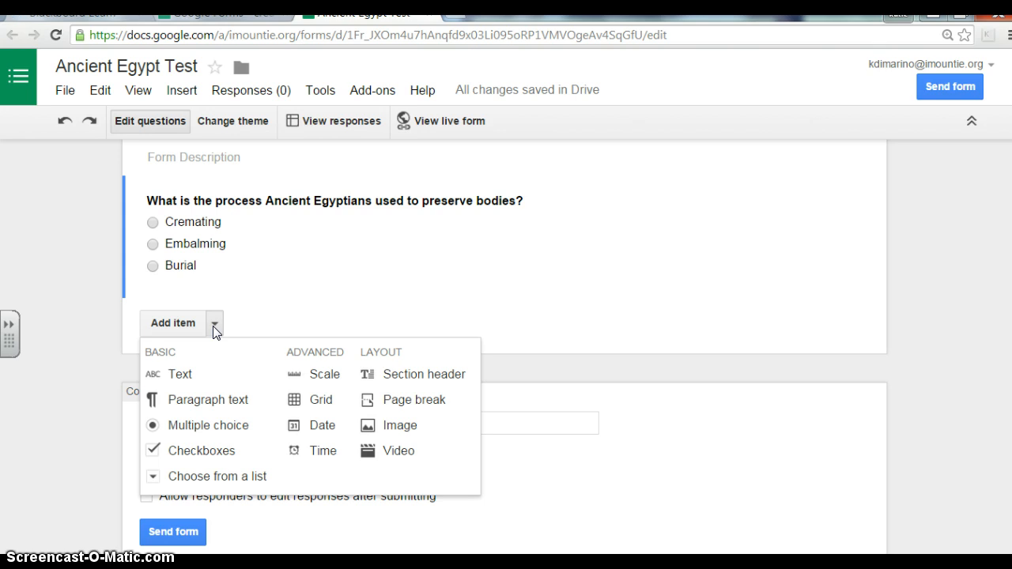
{"action": "left_click", "coordinate": [181, 375]}
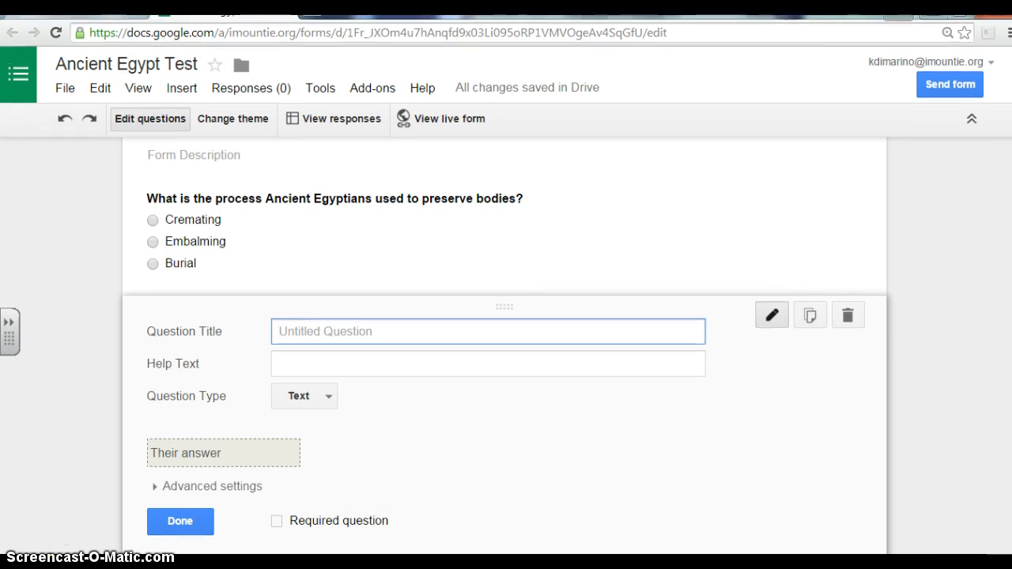
{"action": "type", "text": "What i"}
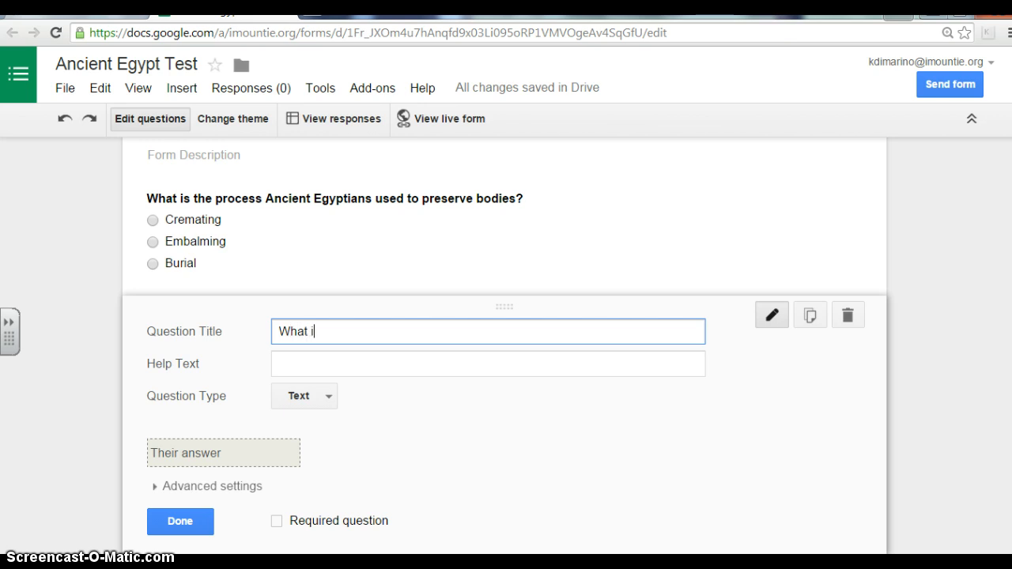
{"action": "type", "text": "s the name of the "}
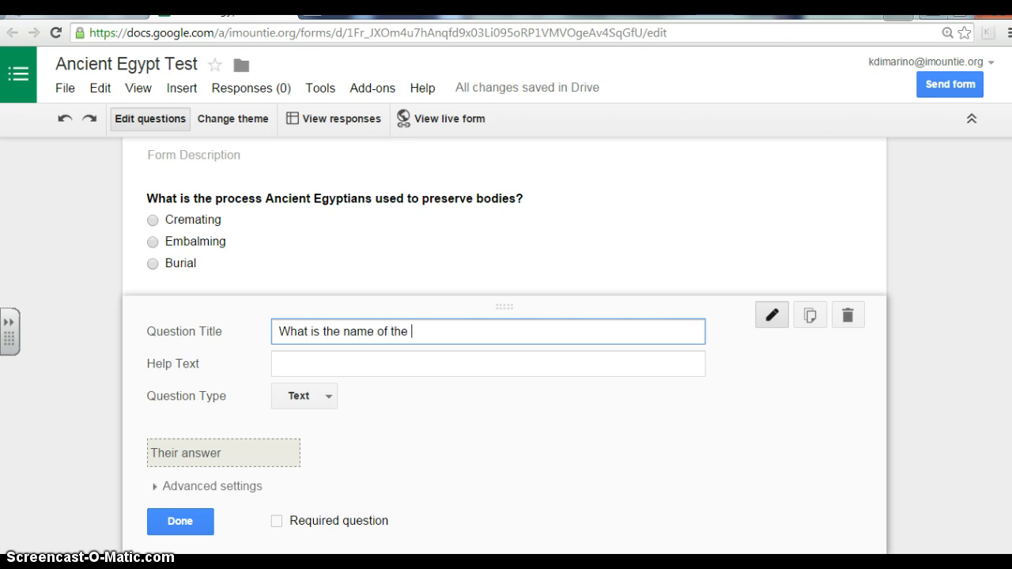
{"action": "type", "text": "famous river flowing through Egypt?"}
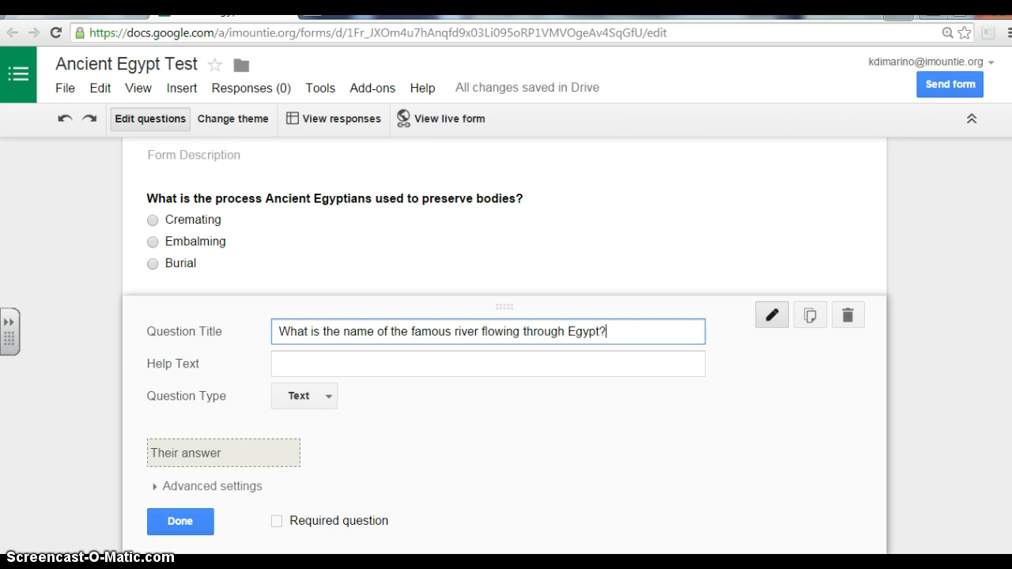
{"action": "left_click", "coordinate": [202, 453]}
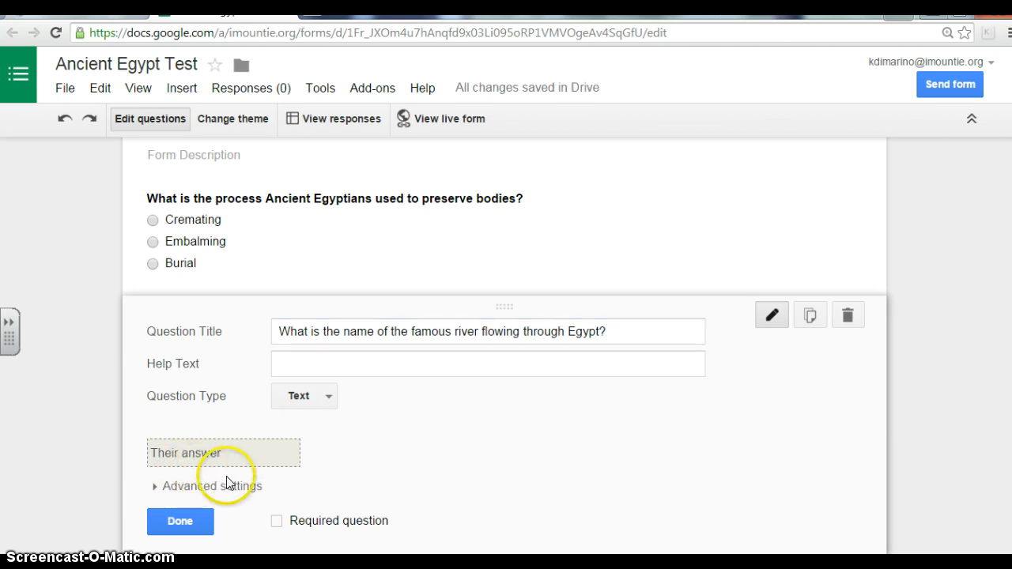
{"action": "left_click", "coordinate": [278, 523]}
Make the multiple-choice question about preserving bodies required and finish editing it
{"action": "scroll", "coordinate": [649, 310], "scroll_direction": "up", "scroll_amount": 1}
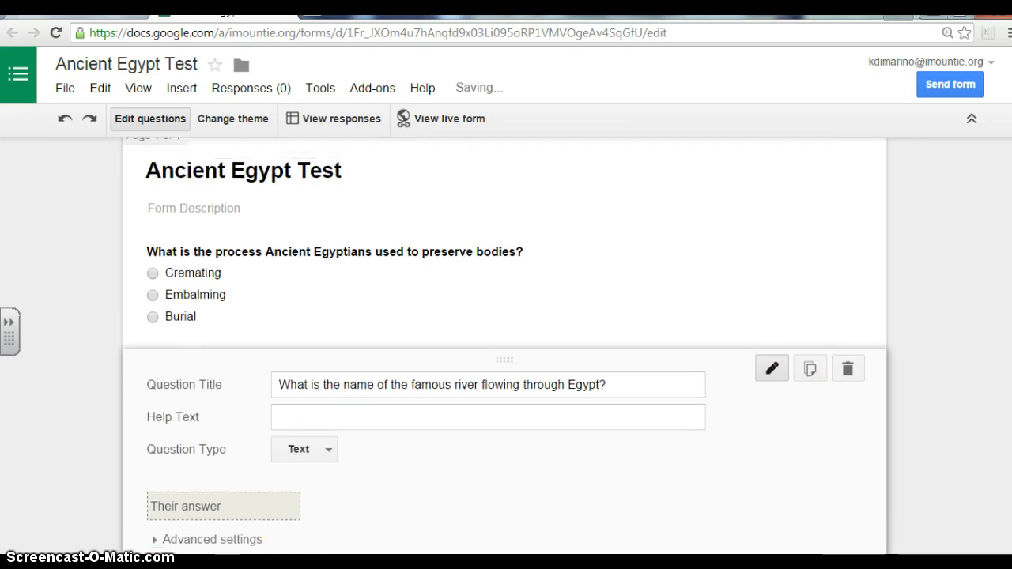
{"action": "left_click", "coordinate": [644, 316]}
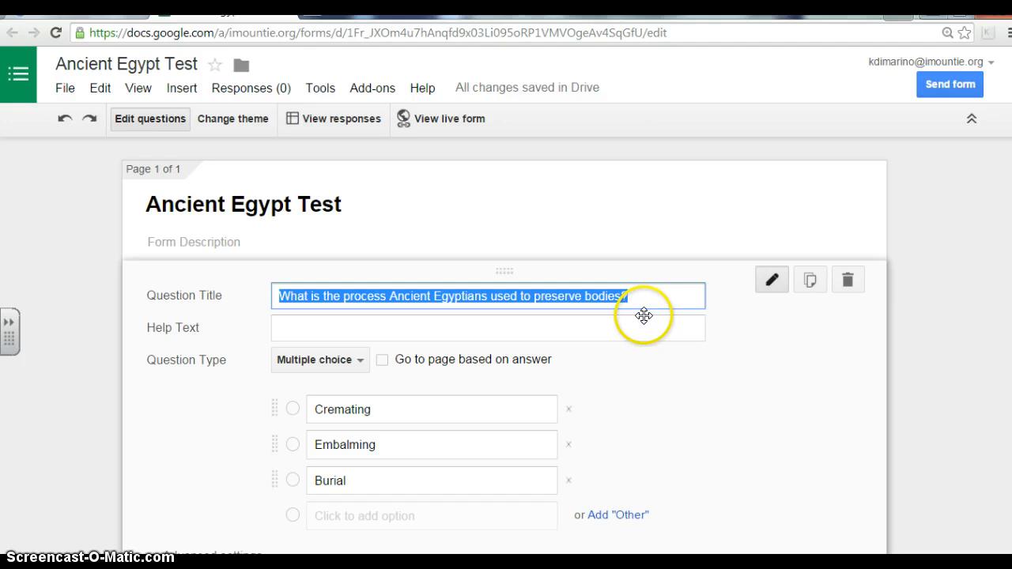
{"action": "left_click", "coordinate": [727, 420]}
{"action": "scroll", "coordinate": [727, 420], "scroll_direction": "down", "scroll_amount": 3}
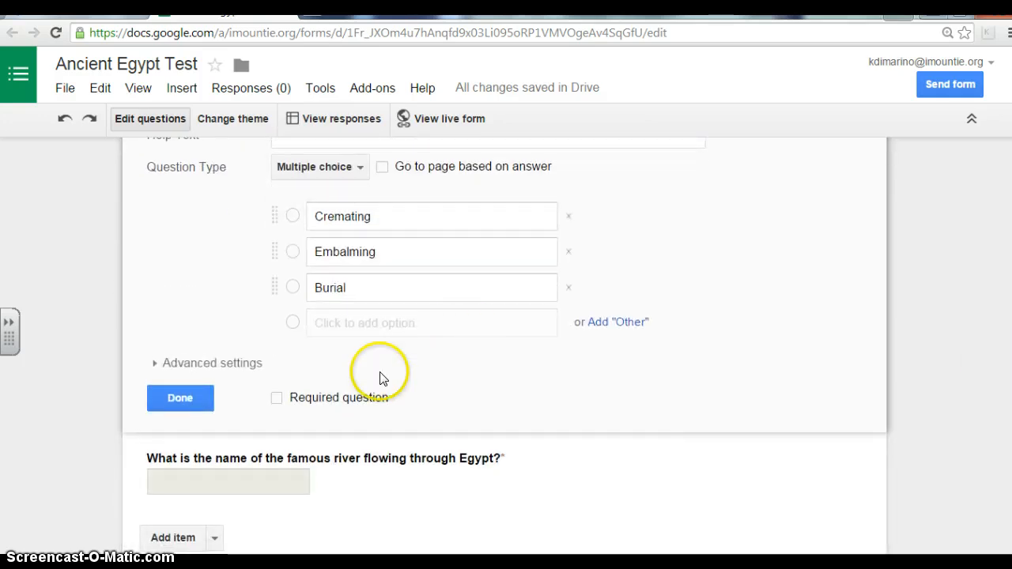
{"action": "left_click", "coordinate": [277, 399]}
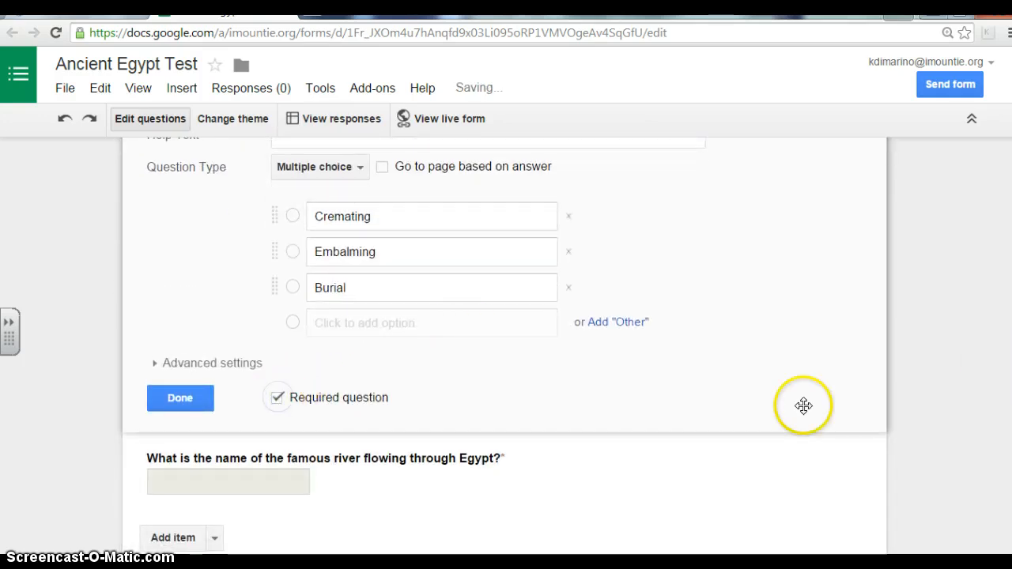
{"action": "scroll", "coordinate": [802, 404], "scroll_direction": "down", "scroll_amount": 3}
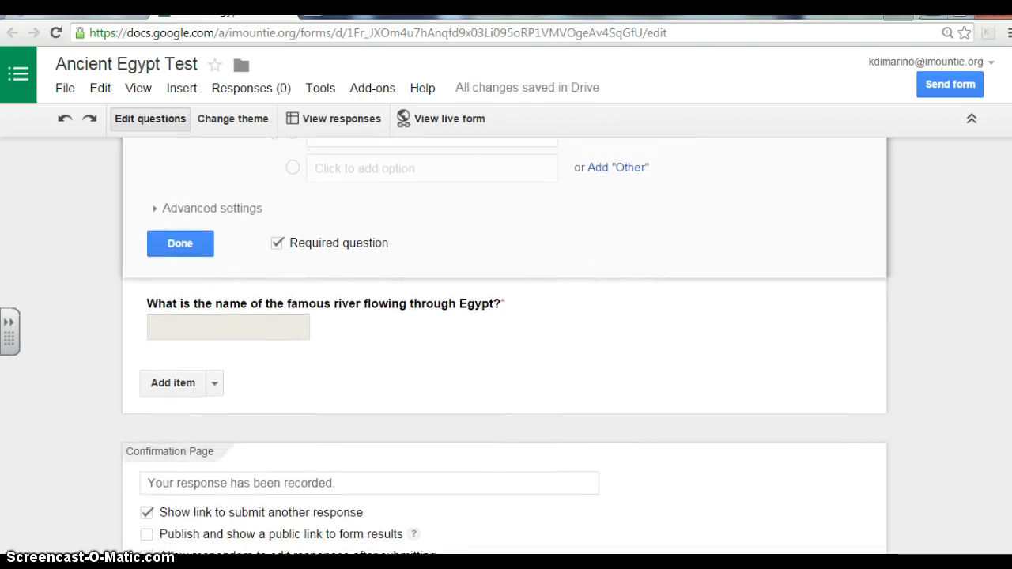
{"action": "left_click", "coordinate": [179, 246]}
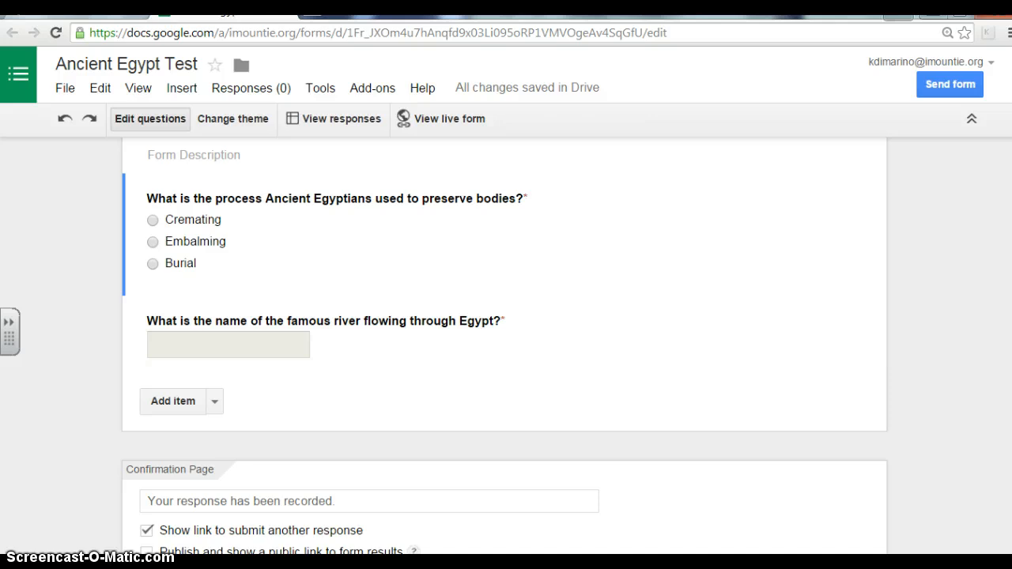
Number the multiple-choice question by adding "1. " before its title, and finish editing it
{"action": "scroll", "coordinate": [884, 326], "scroll_direction": "up", "scroll_amount": 1}
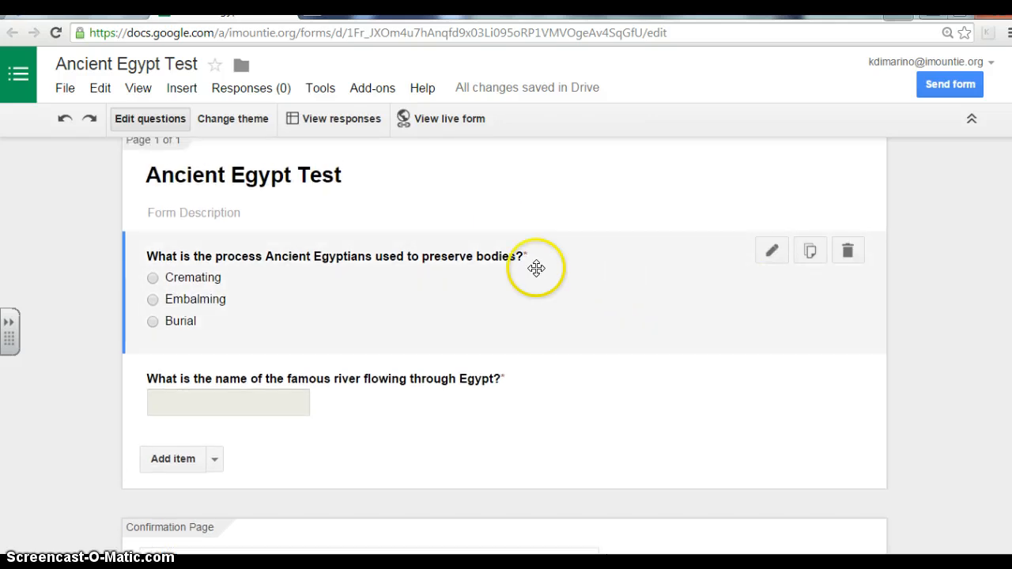
{"action": "left_click", "coordinate": [386, 300]}
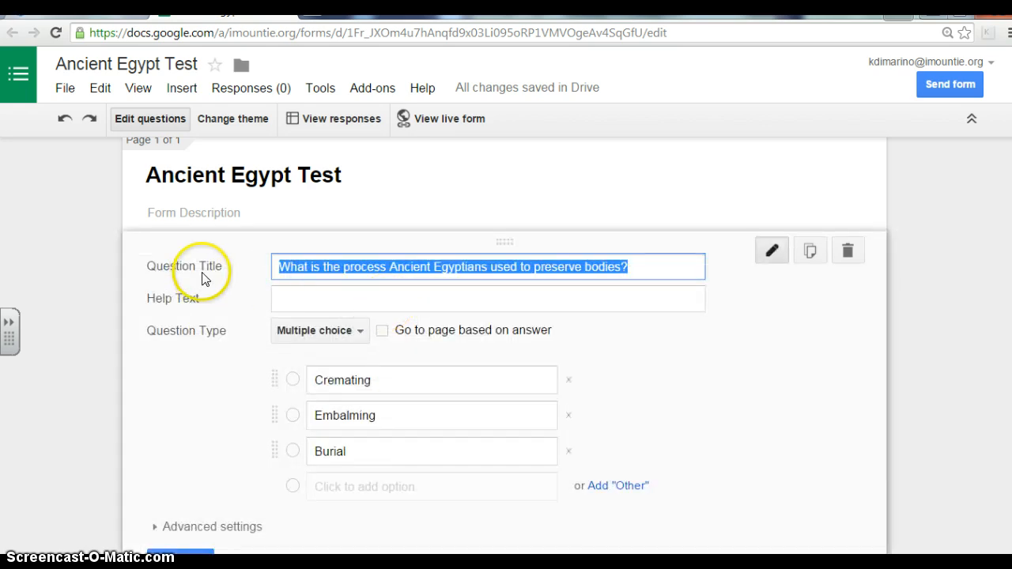
{"action": "left_click", "coordinate": [277, 267]}
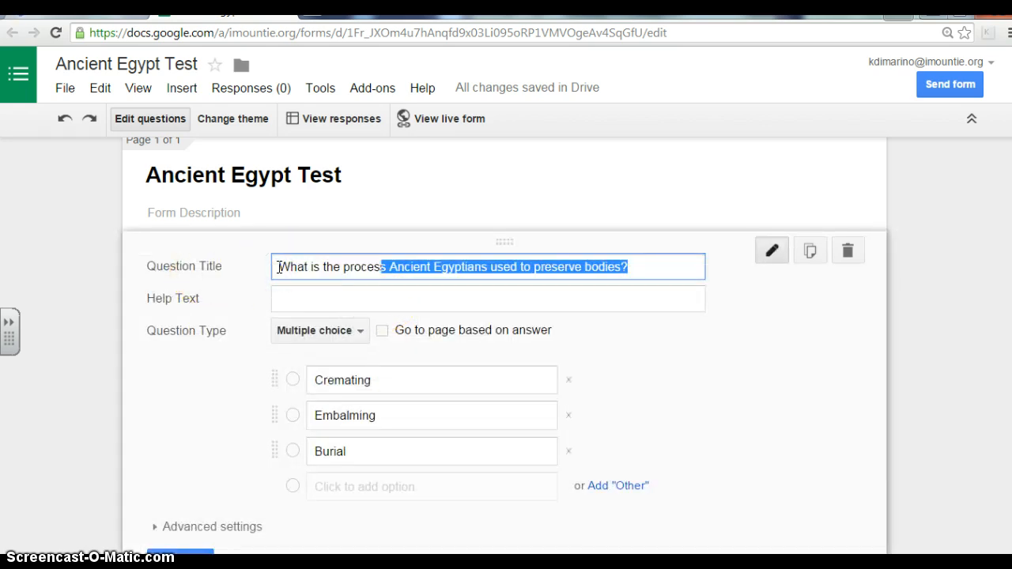
{"action": "left_click", "coordinate": [397, 266]}
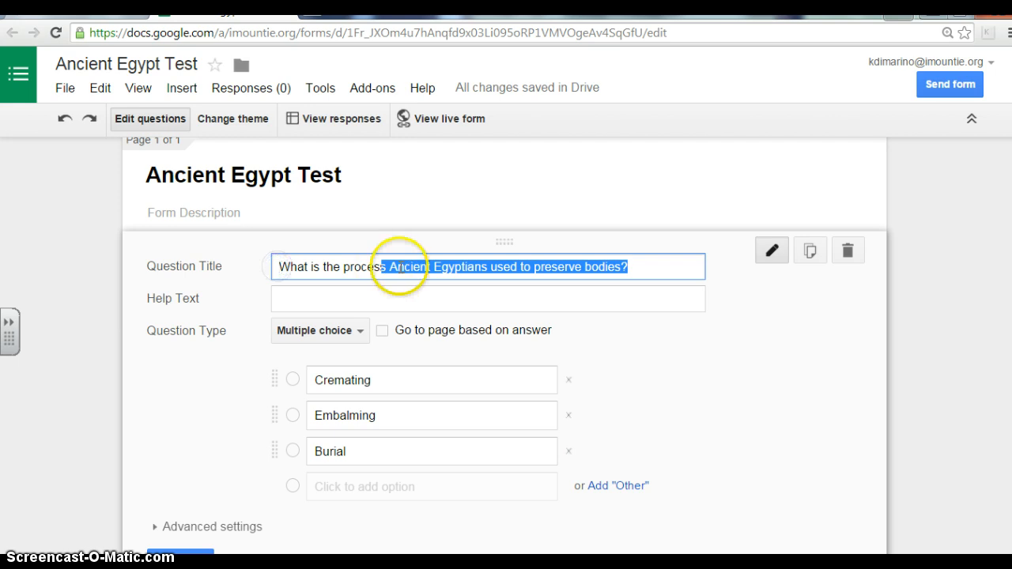
{"action": "left_click", "coordinate": [275, 268]}
{"action": "left_click", "coordinate": [279, 268]}
{"action": "type", "text": "1"}
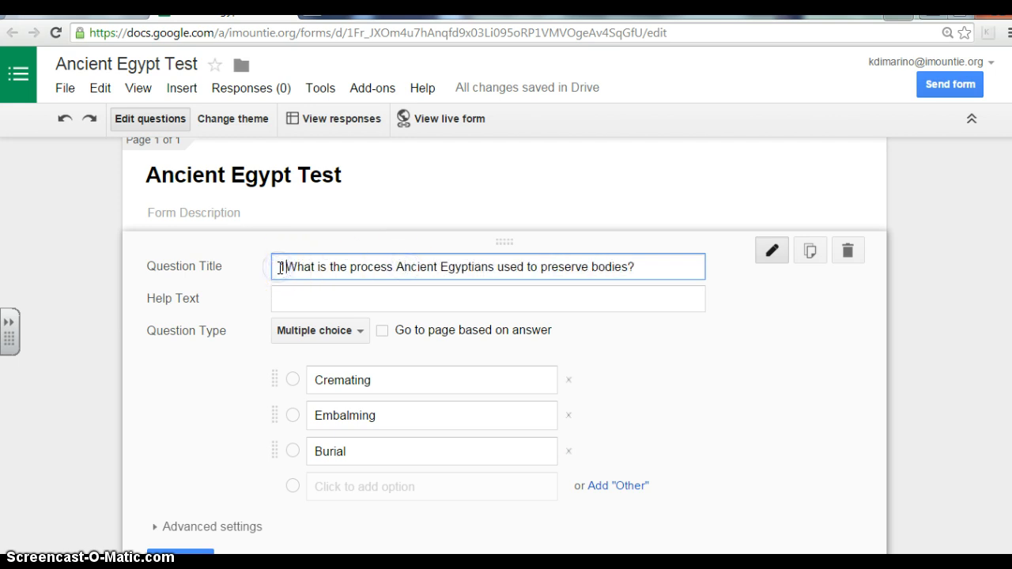
{"action": "type", "text": "."}
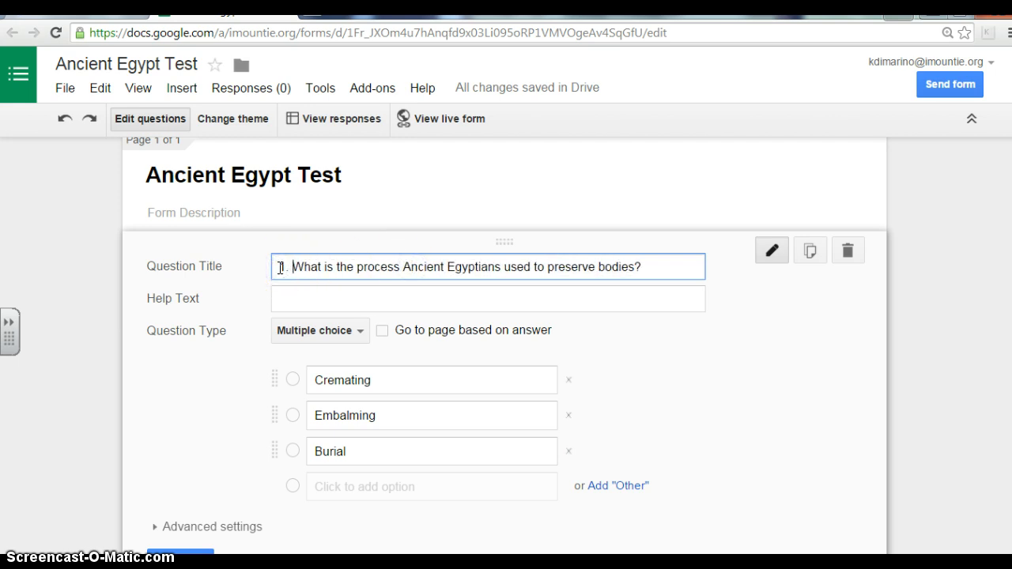
{"action": "left_click", "coordinate": [943, 382]}
{"action": "scroll", "coordinate": [944, 381], "scroll_direction": "down", "scroll_amount": 1}
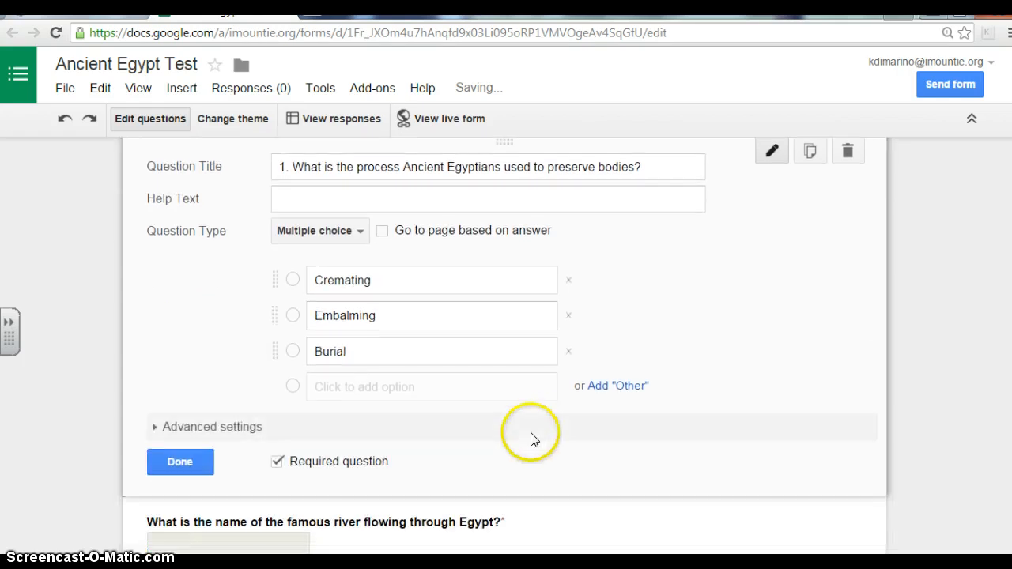
{"action": "left_click", "coordinate": [194, 462]}
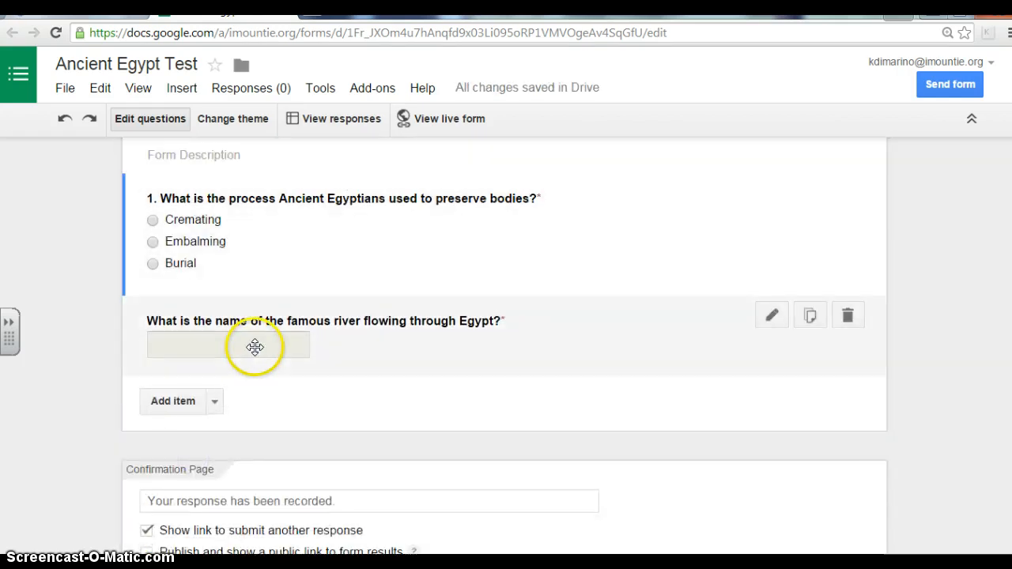
Add "2. " before the title of the question about the famous river, and finish editing it
{"action": "left_click", "coordinate": [271, 316]}
{"action": "left_click", "coordinate": [280, 331]}
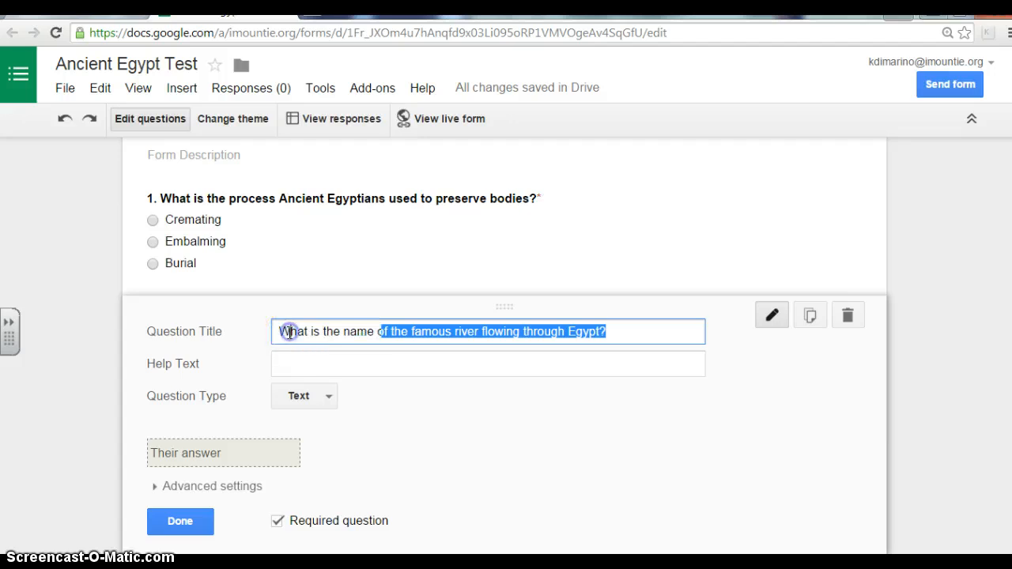
{"action": "type", "text": "2."}
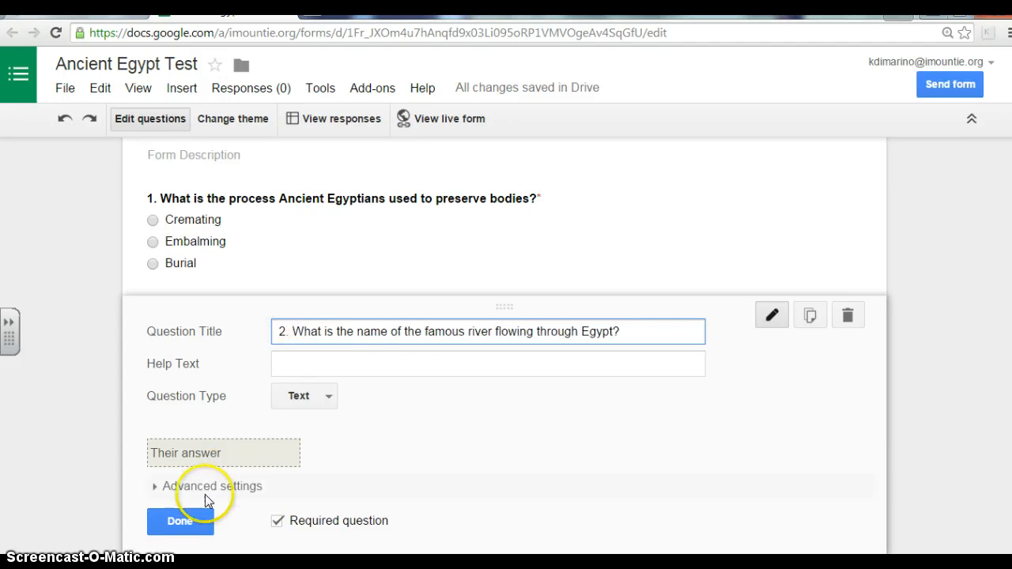
{"action": "left_click", "coordinate": [176, 521]}
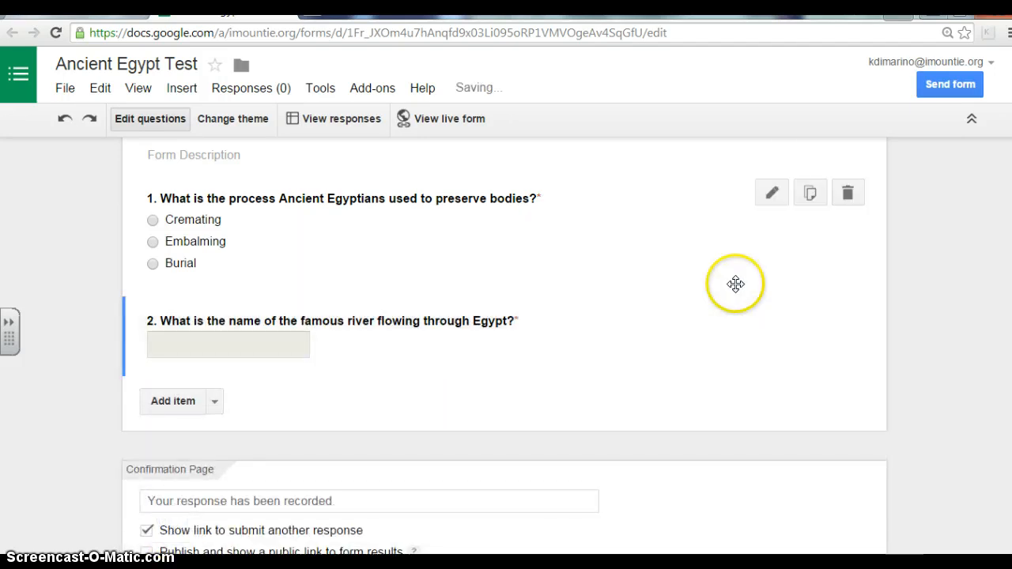
Insert a page break after question 2 and leave the new page's title blank
{"action": "scroll", "coordinate": [505, 345], "scroll_direction": "up", "scroll_amount": 1}
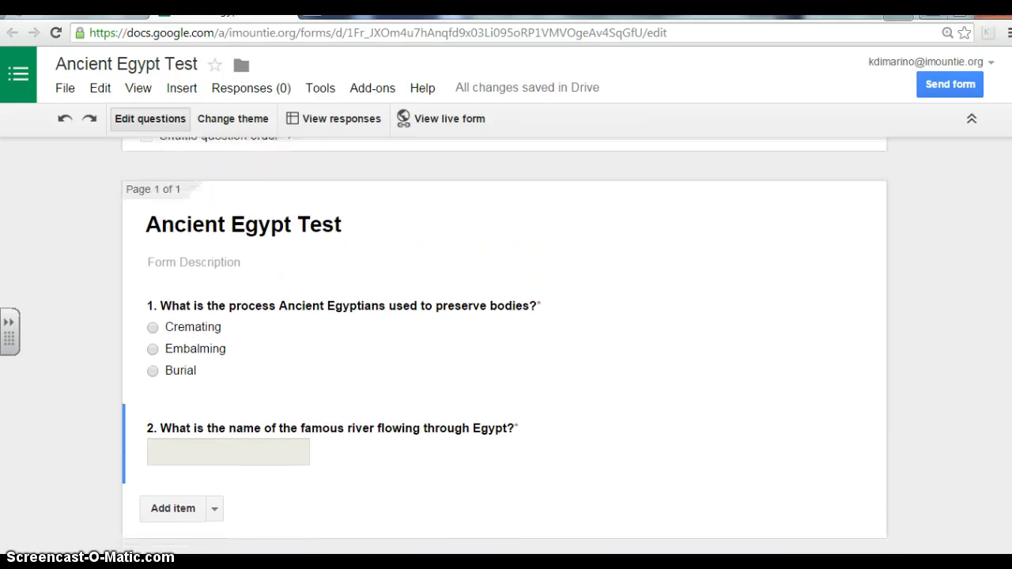
{"action": "scroll", "coordinate": [1011, 271], "scroll_direction": "down", "scroll_amount": 1}
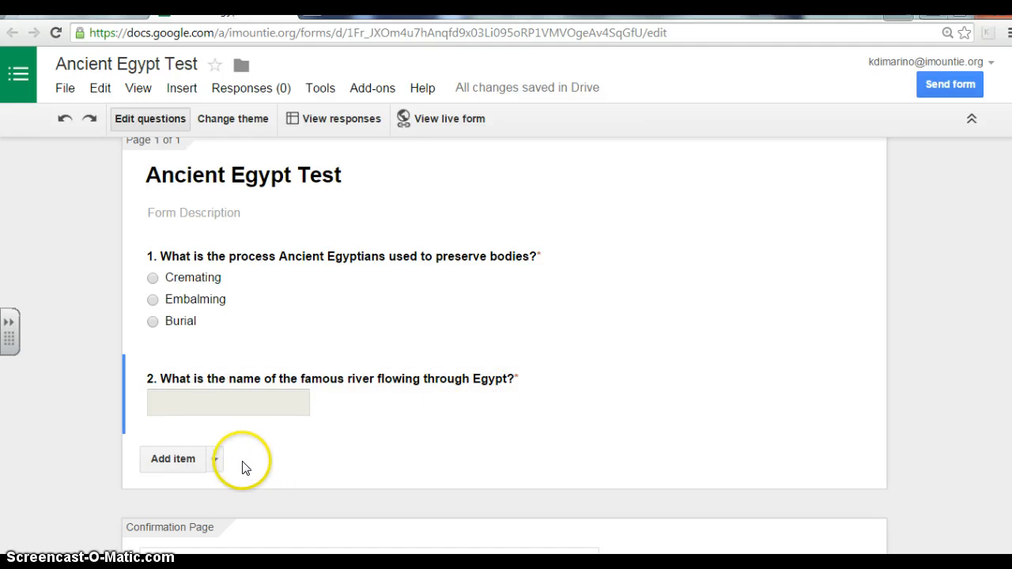
{"action": "left_click", "coordinate": [212, 461]}
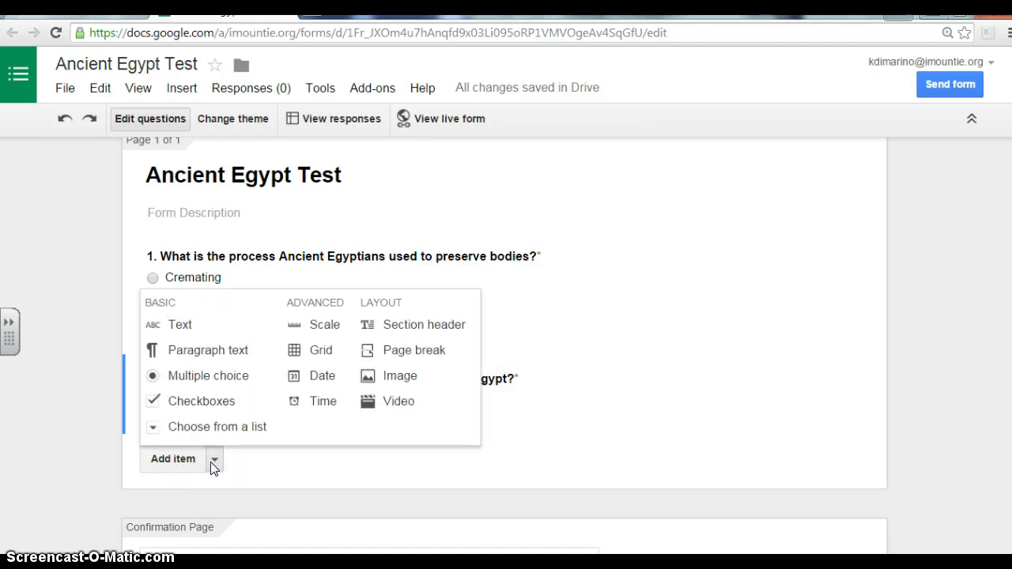
{"action": "left_click", "coordinate": [397, 350]}
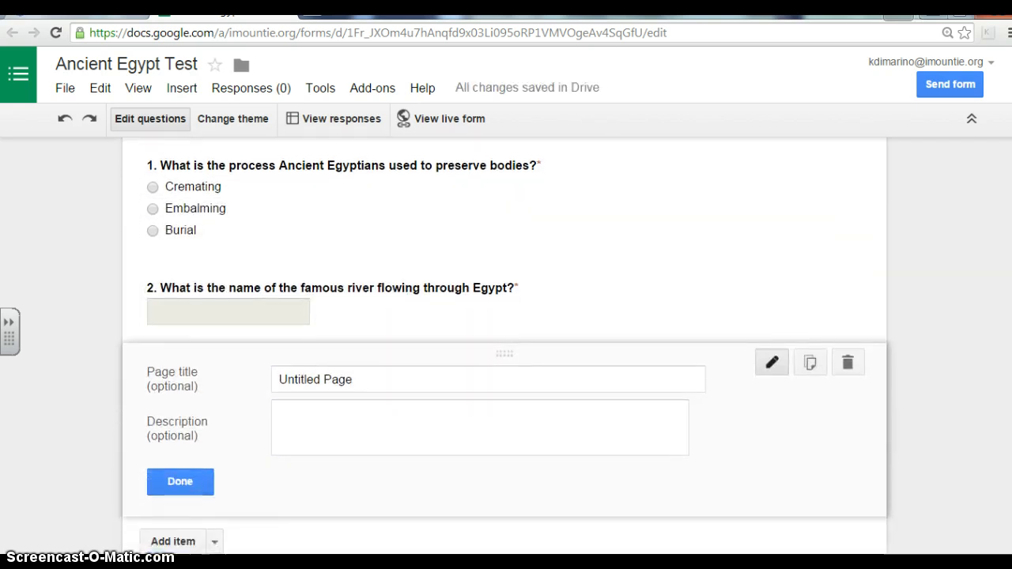
{"action": "left_click", "coordinate": [409, 387]}
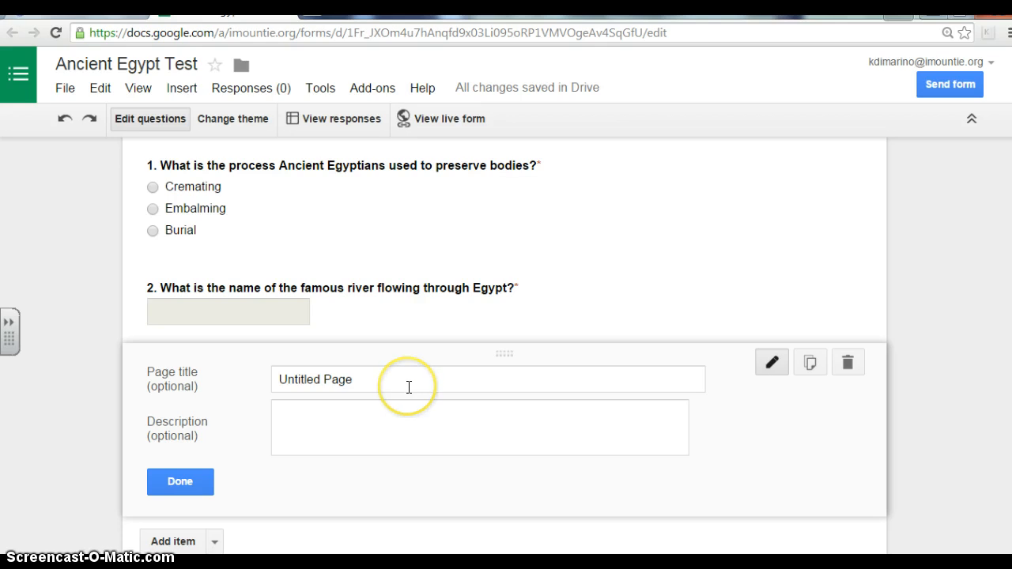
{"action": "left_click_drag", "start_coordinate": [409, 387], "coordinate": [274, 387]}
{"action": "key", "text": "BackSpace"}
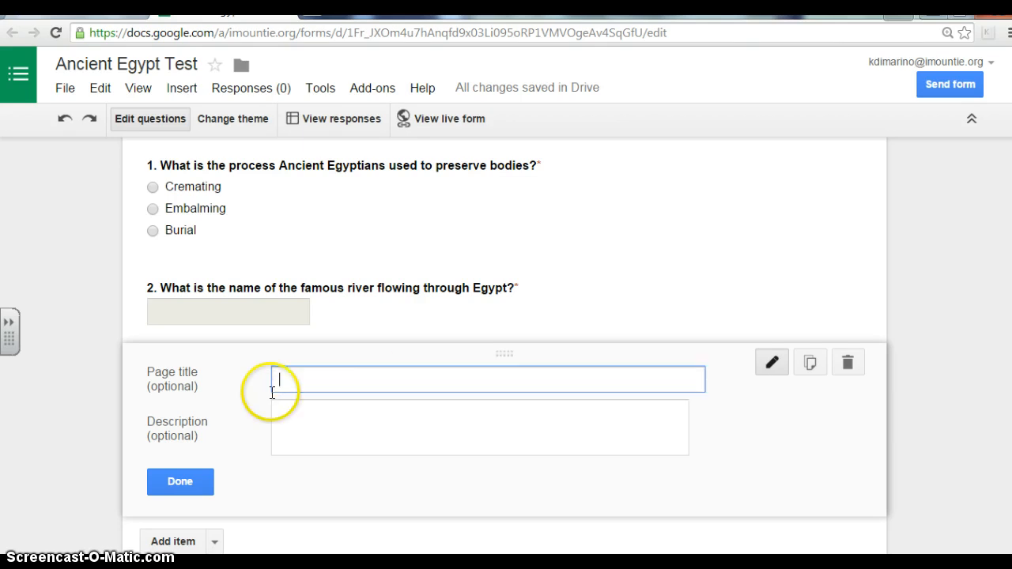
{"action": "left_click", "coordinate": [178, 480]}
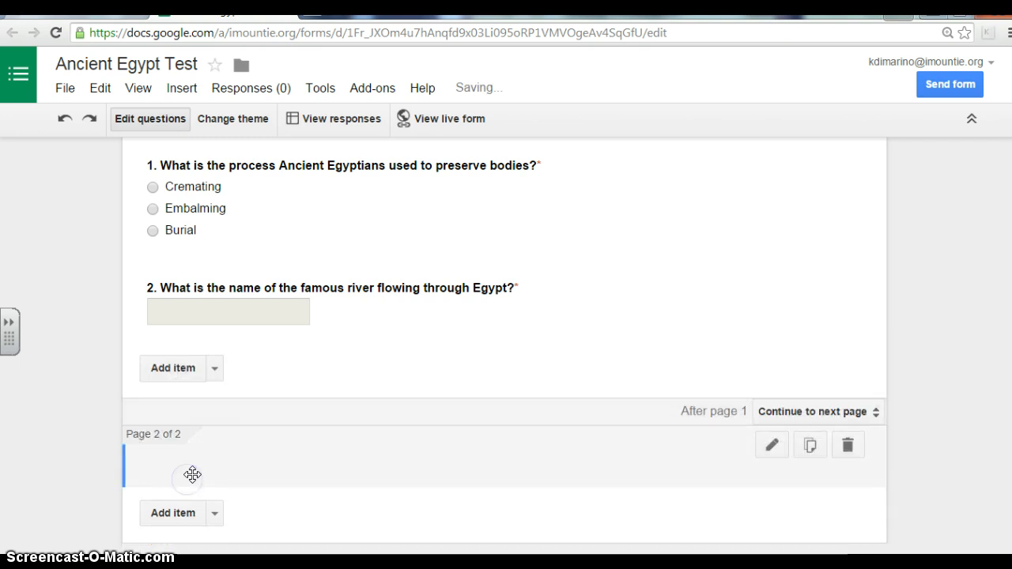
{"action": "scroll", "coordinate": [505, 346], "scroll_direction": "down", "scroll_amount": 1}
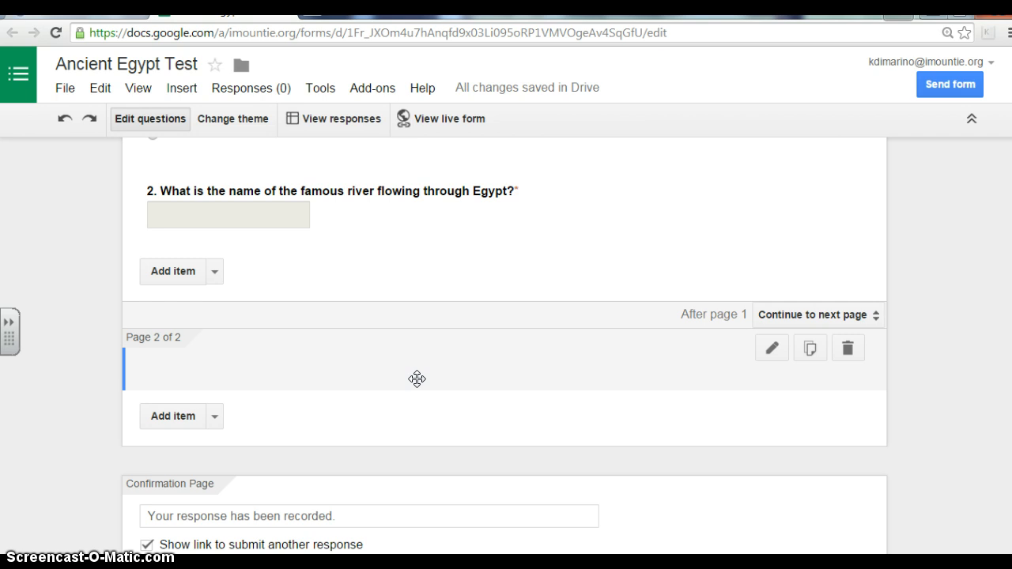
{"action": "left_click", "coordinate": [215, 416]}
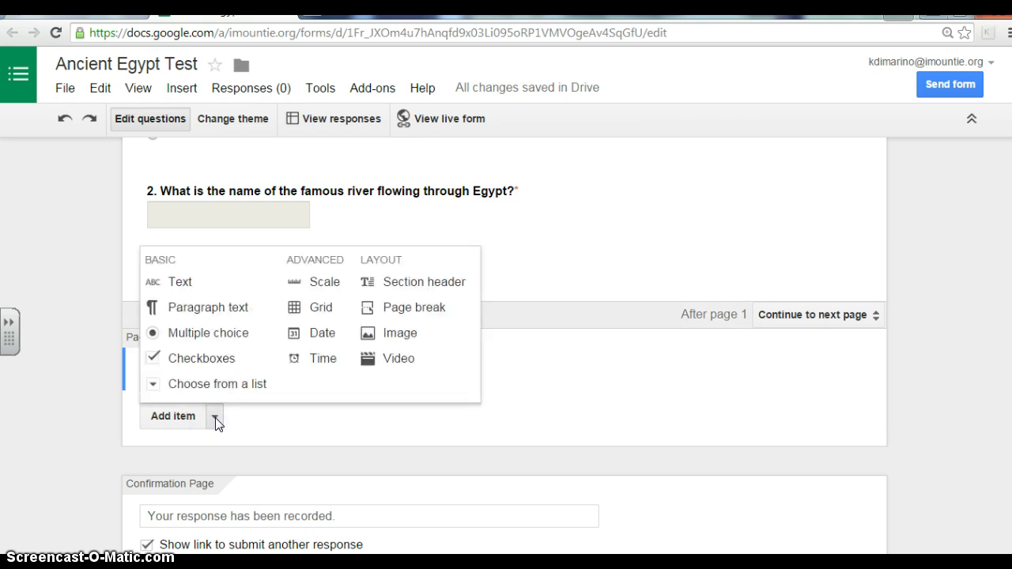
{"action": "left_click", "coordinate": [408, 332]}
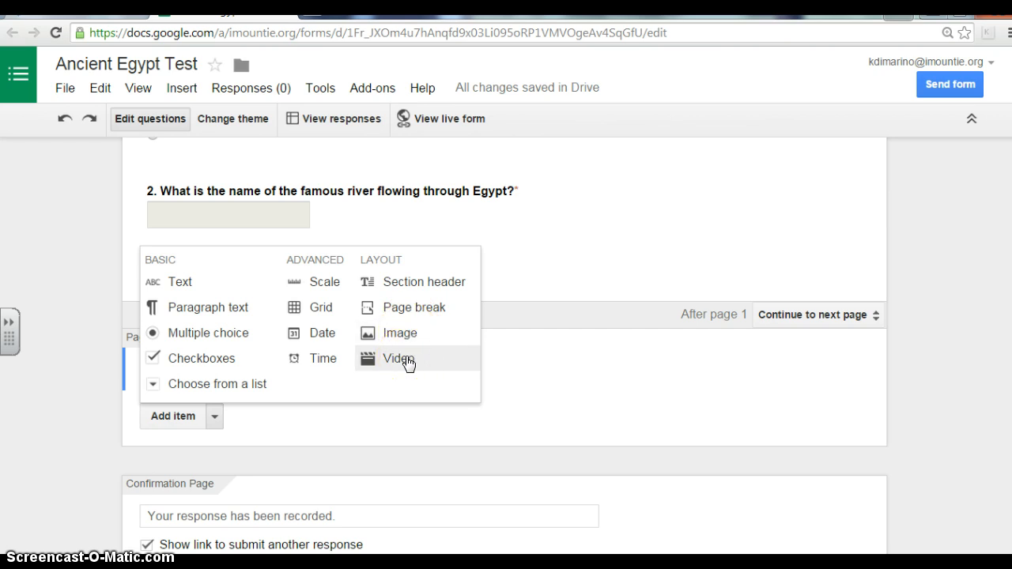
{"action": "left_click", "coordinate": [464, 367]}
{"action": "left_click", "coordinate": [425, 363]}
{"action": "left_click", "coordinate": [428, 362]}
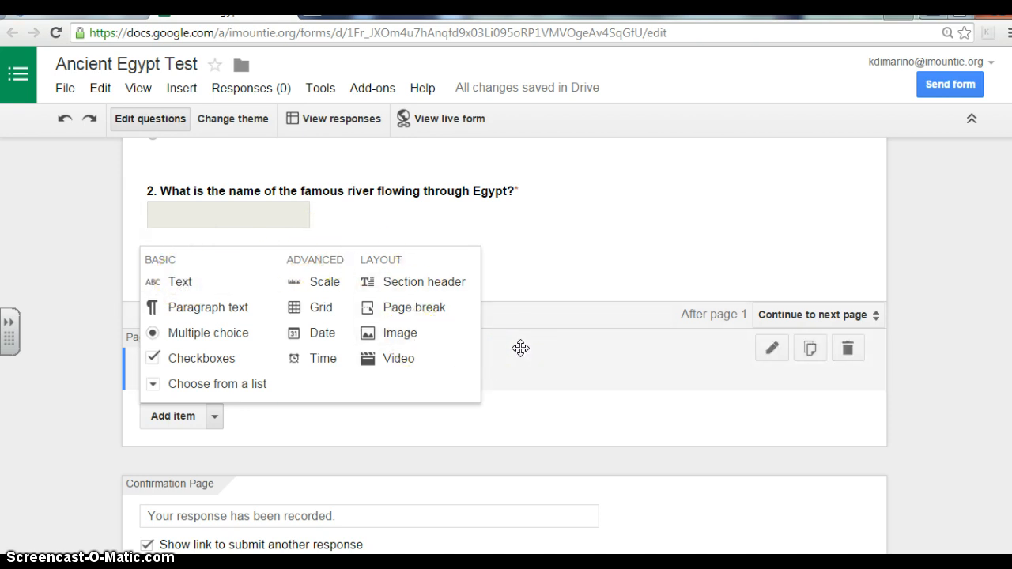
{"action": "left_click", "coordinate": [47, 391]}
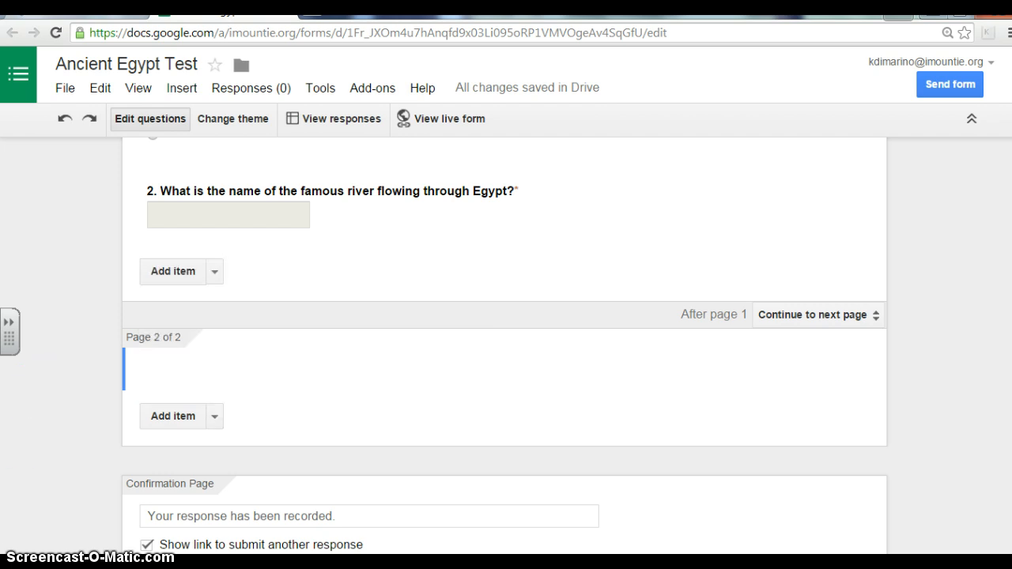
Review the form settings and the two numbered questions on page 1
{"action": "scroll", "coordinate": [47, 391], "scroll_direction": "up", "scroll_amount": 3}
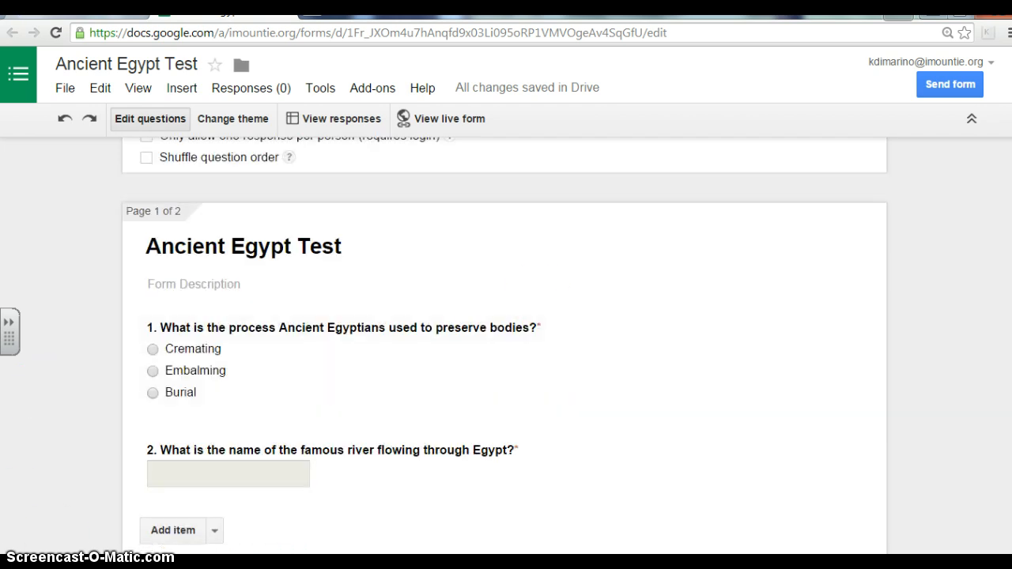
{"action": "scroll", "coordinate": [504, 346], "scroll_direction": "up", "scroll_amount": 2}
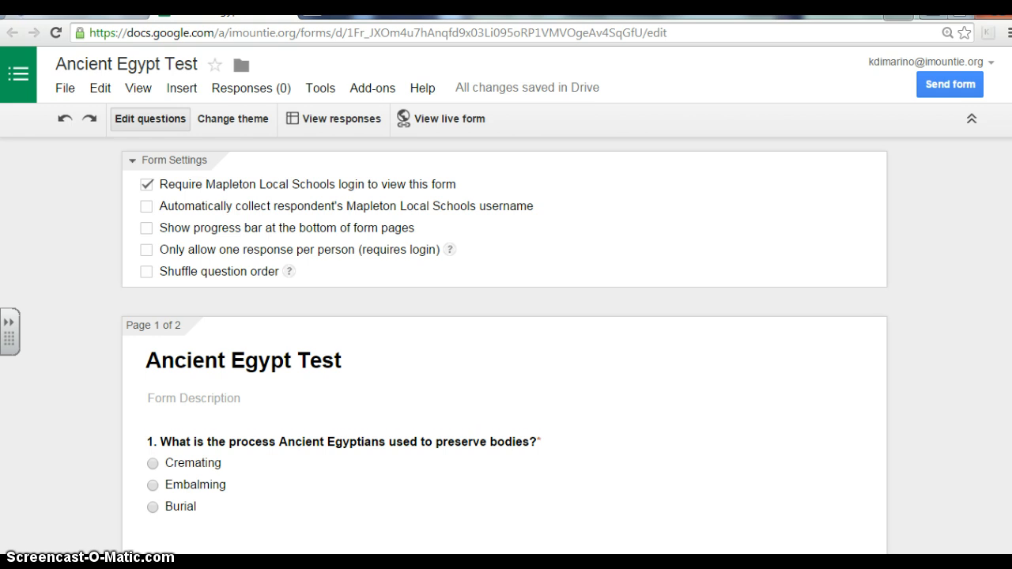
{"action": "scroll", "coordinate": [504, 348], "scroll_direction": "down", "scroll_amount": 1}
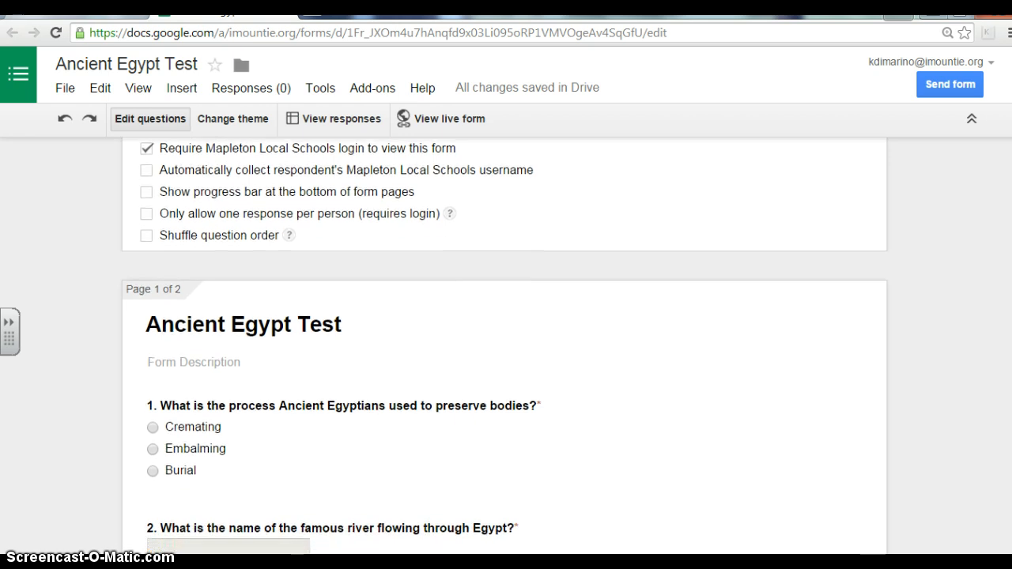
{"action": "scroll", "coordinate": [505, 348], "scroll_direction": "down", "scroll_amount": 3}
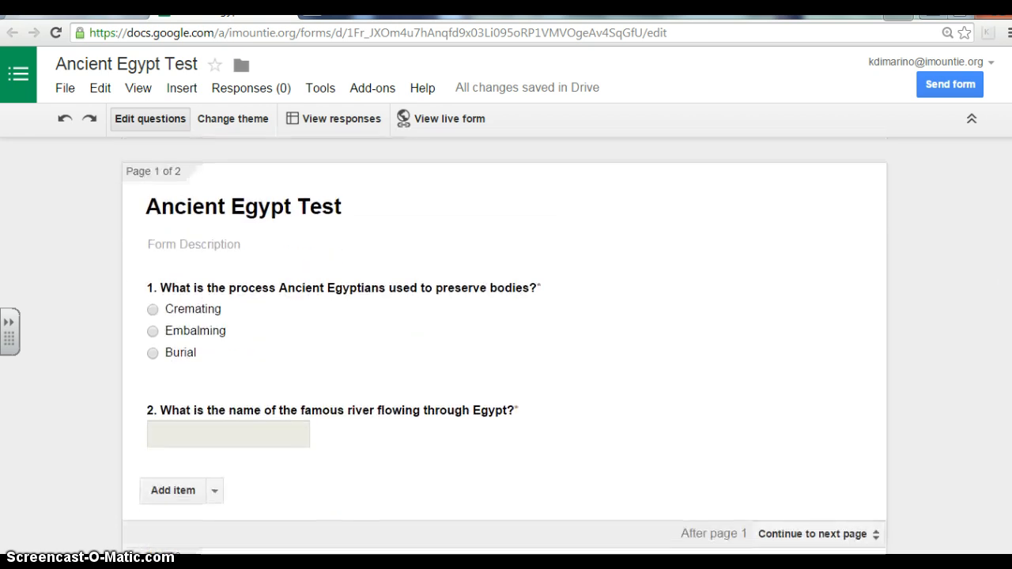
{"action": "scroll", "coordinate": [505, 348], "scroll_direction": "down", "scroll_amount": 1}
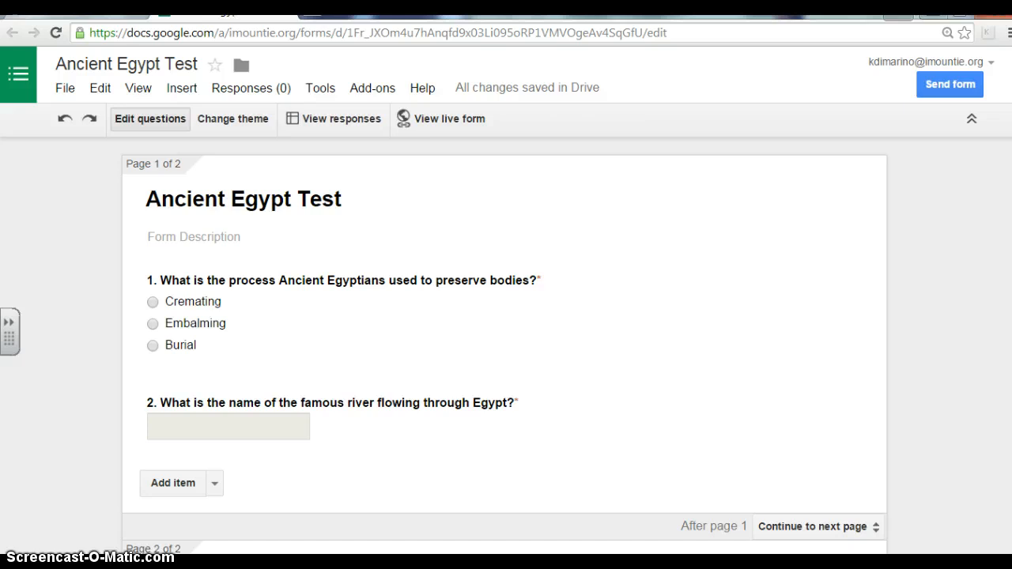
{"action": "scroll", "coordinate": [504, 348], "scroll_direction": "up", "scroll_amount": 1}
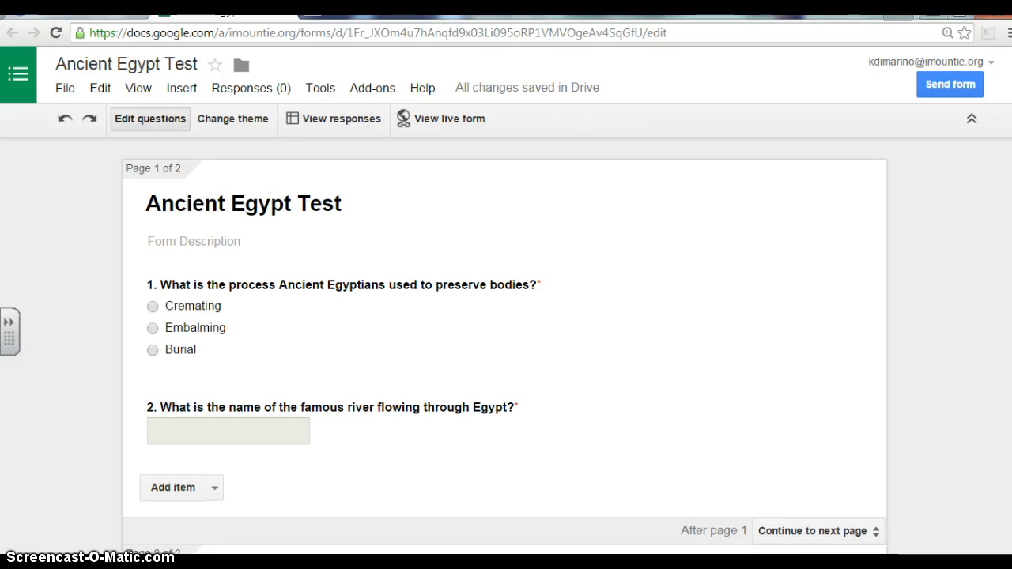
{"action": "scroll", "coordinate": [504, 356], "scroll_direction": "down", "scroll_amount": 2}
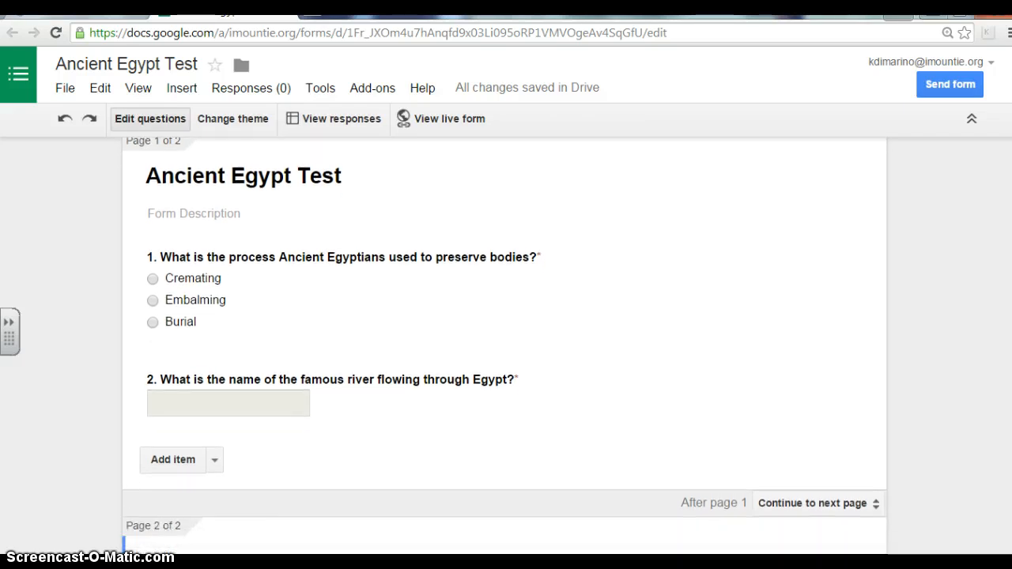